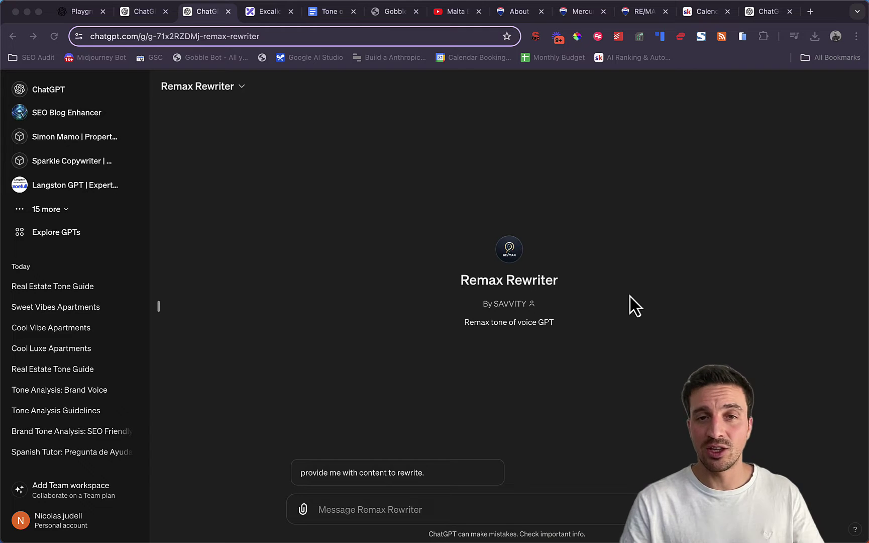
Send Remax Rewriter the slangy line about sick apartments with great party vibes
{"action": "left_click", "coordinate": [575, 483]}
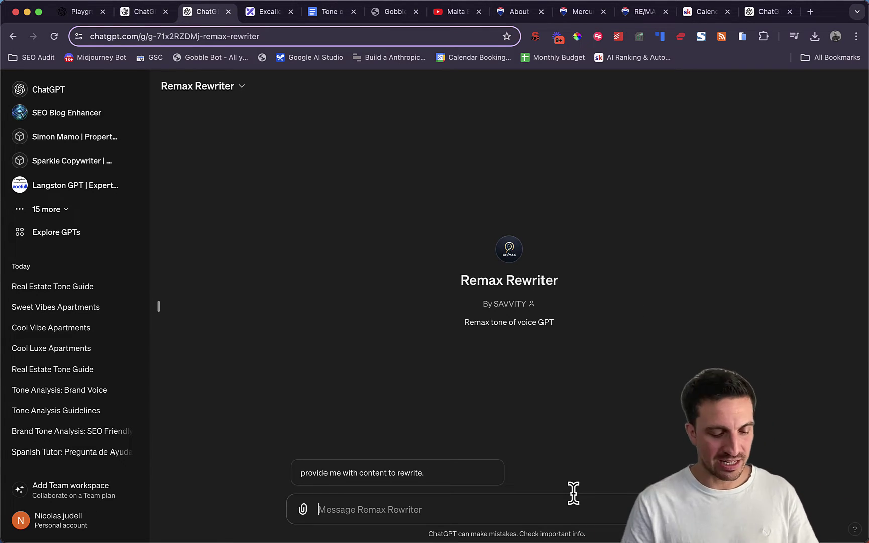
{"action": "type", "text": "we gots "}
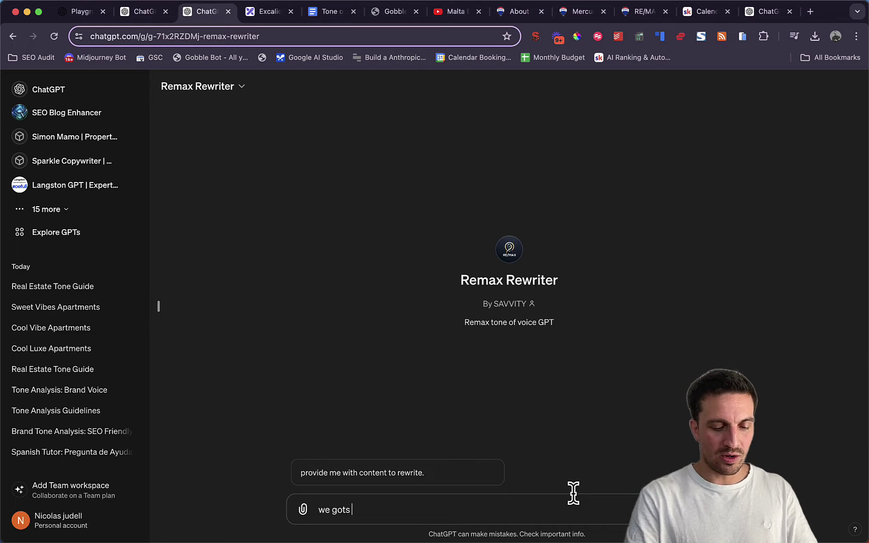
{"action": "type", "text": "sick apartmetns "}
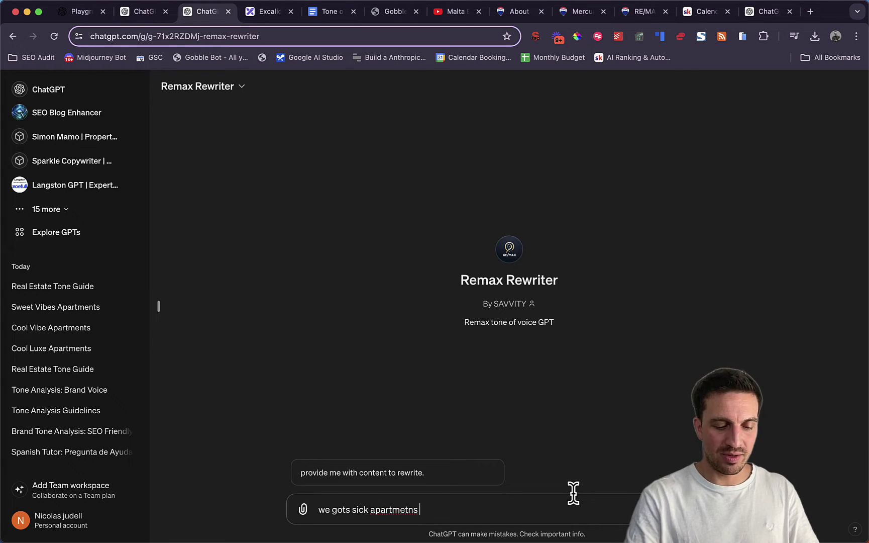
{"action": "type", "text": "that you cna"}
{"action": "key", "text": "BackSpace"}
{"action": "type", "text": "an have"}
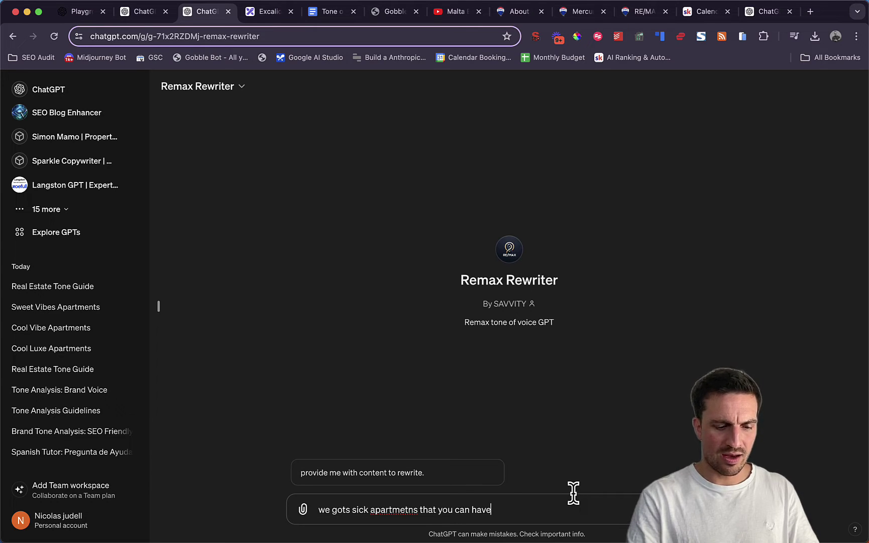
{"action": "type", "text": " great parties"}
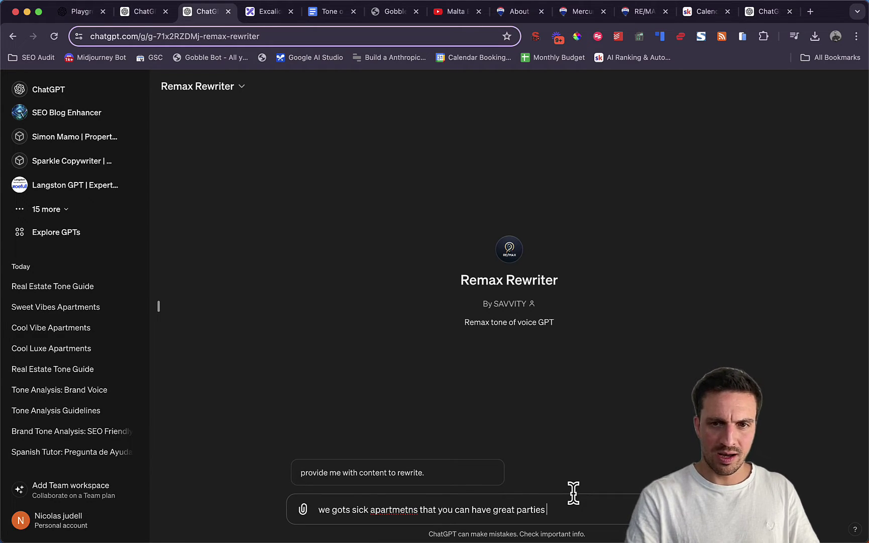
{"action": "type", "text": " in cause they give gre"}
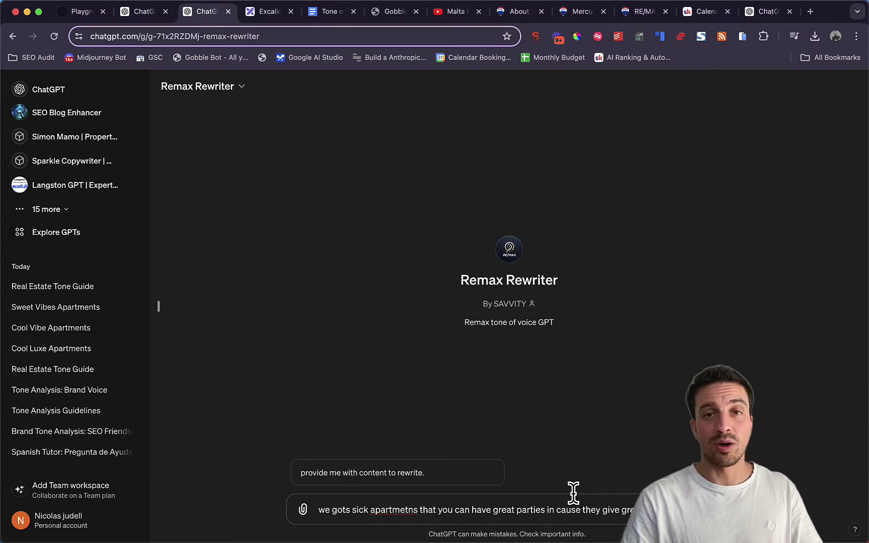
{"action": "type", "text": "at vibes"}
{"action": "key", "text": "Return"}
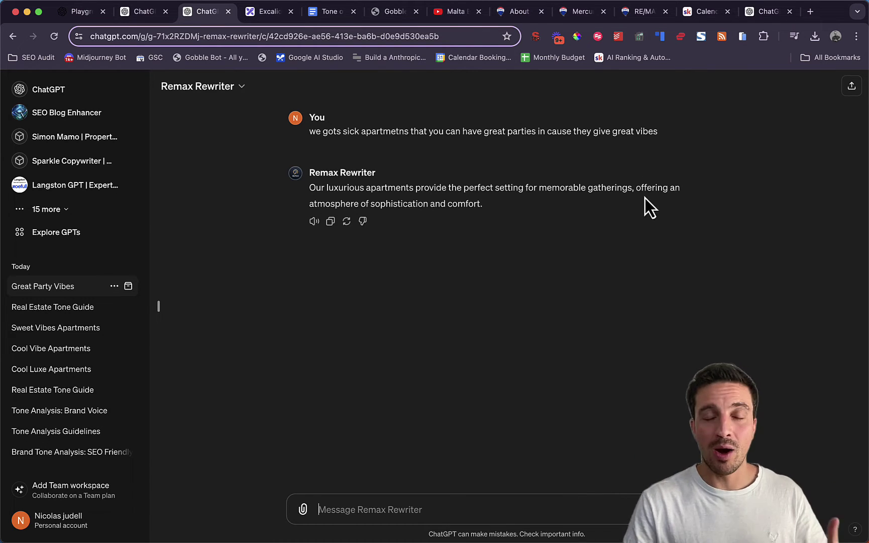
Browse the Skool community feed and the classroom's AI-Powered SEO Masterclass course
{"action": "left_click", "coordinate": [693, 11]}
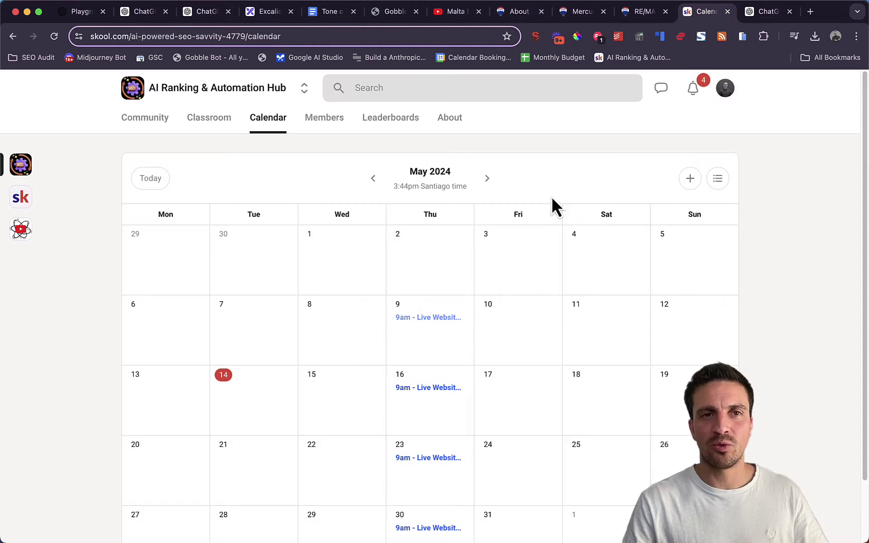
{"action": "left_click", "coordinate": [130, 124]}
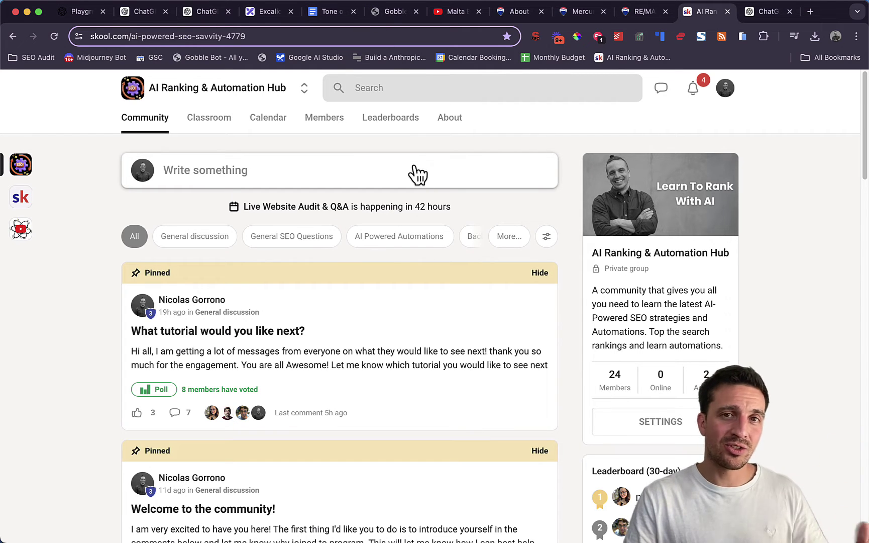
{"action": "left_click", "coordinate": [219, 131]}
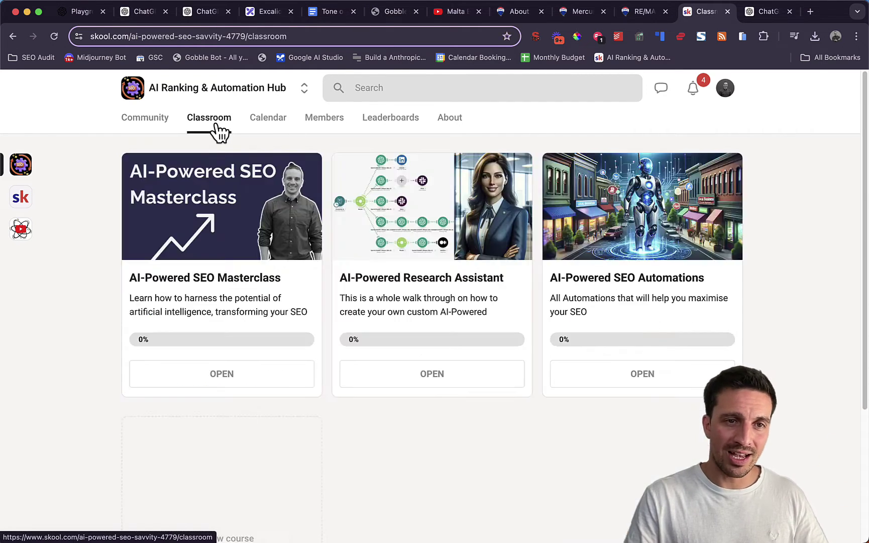
{"action": "left_click", "coordinate": [225, 227]}
{"action": "scroll", "coordinate": [233, 235], "scroll_direction": "down", "scroll_amount": 4}
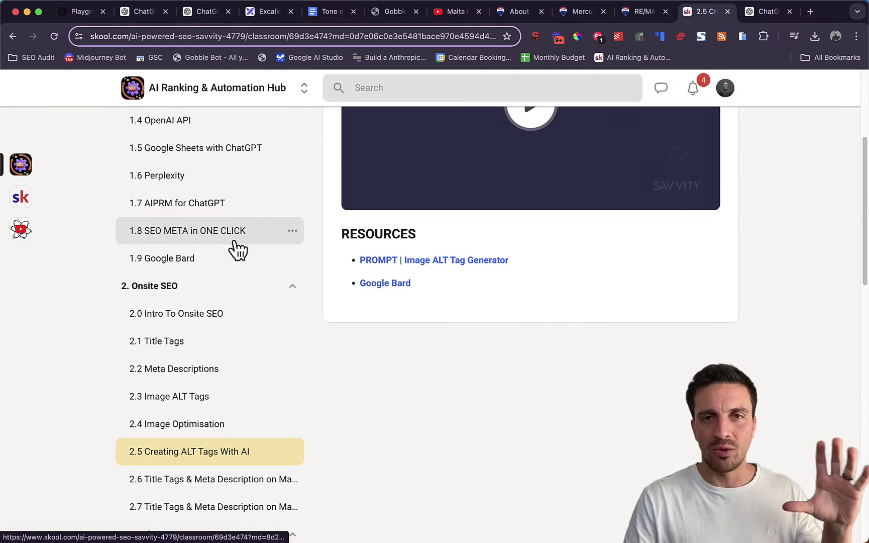
{"action": "scroll", "coordinate": [236, 248], "scroll_direction": "up", "scroll_amount": 4}
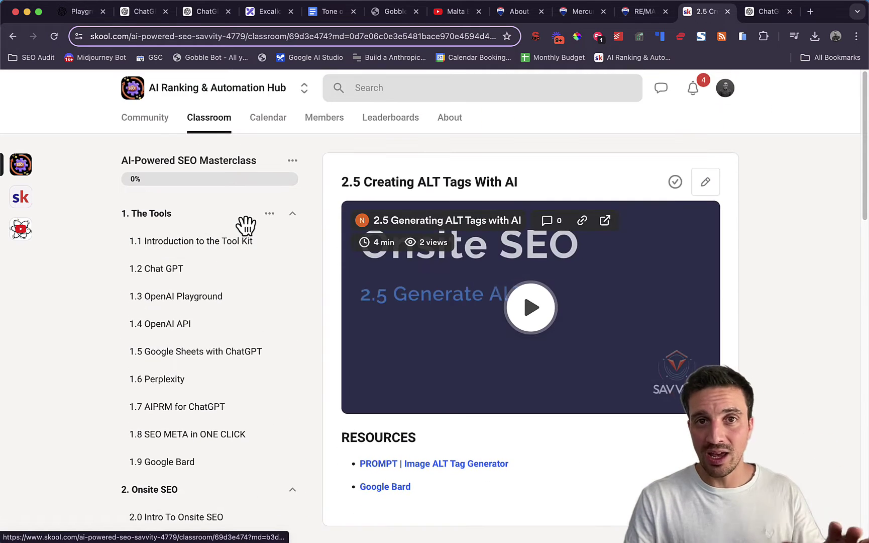
Look over the Skool calendar and feed, then bring up the Excalidraw GPT-building flowchart
{"action": "left_click", "coordinate": [269, 118]}
{"action": "scroll", "coordinate": [311, 251], "scroll_direction": "down", "scroll_amount": 2}
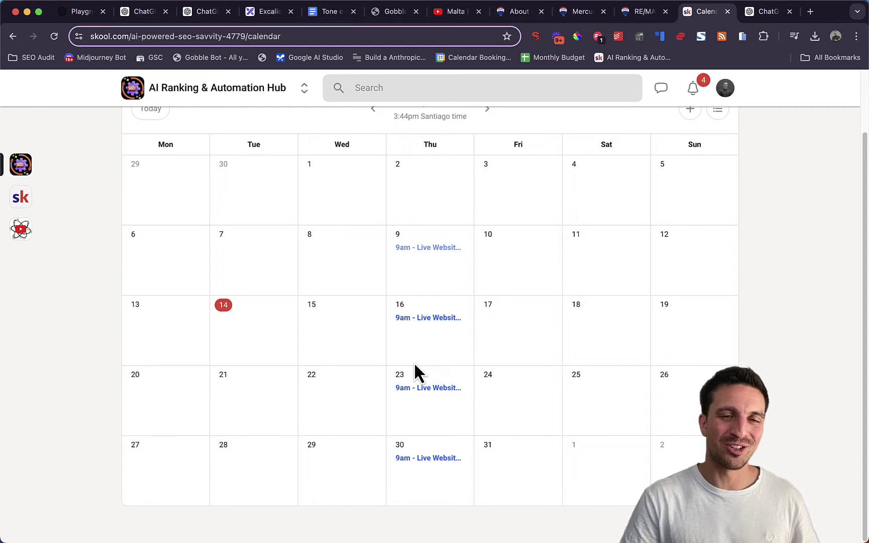
{"action": "scroll", "coordinate": [709, 299], "scroll_direction": "up", "scroll_amount": 3}
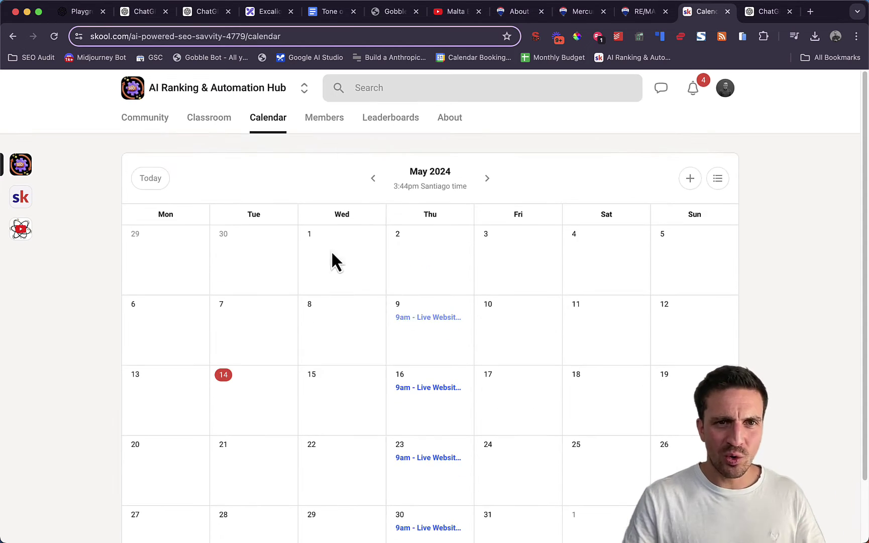
{"action": "left_click", "coordinate": [152, 135]}
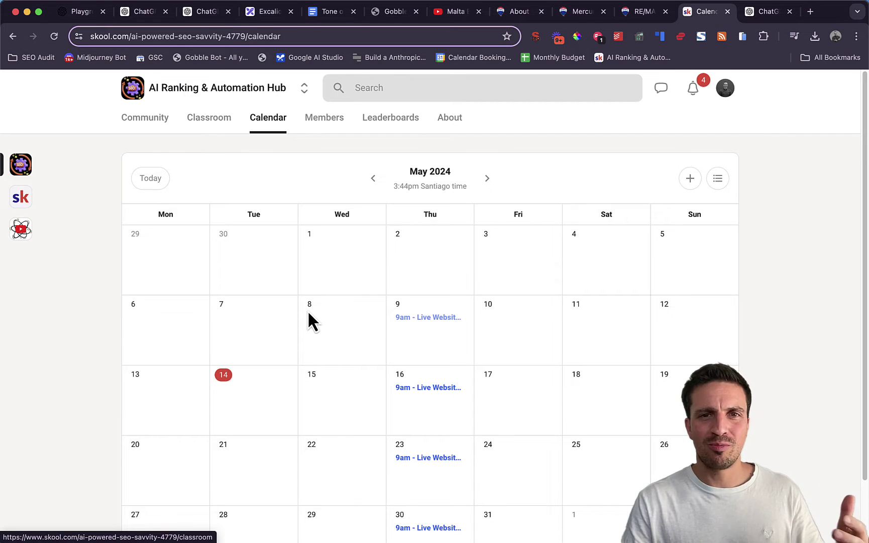
{"action": "scroll", "coordinate": [374, 285], "scroll_direction": "down", "scroll_amount": 2}
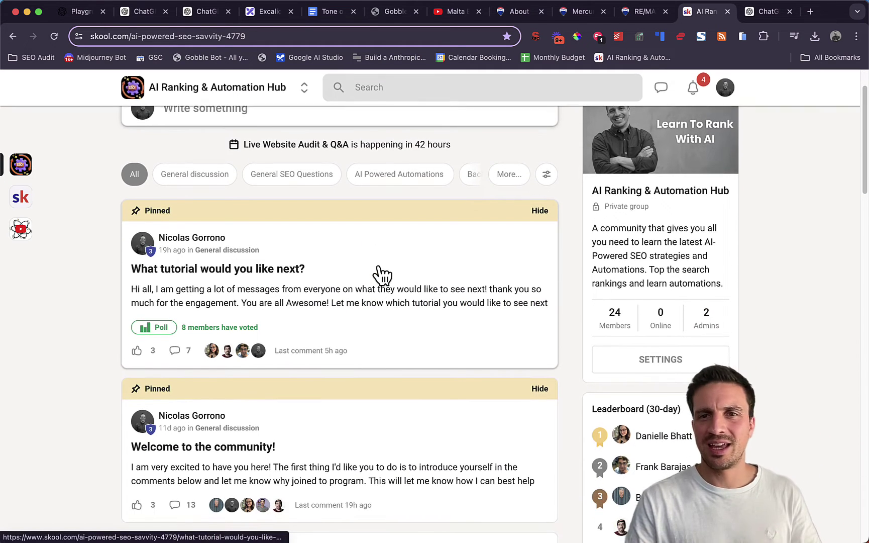
{"action": "scroll", "coordinate": [383, 274], "scroll_direction": "up", "scroll_amount": 2}
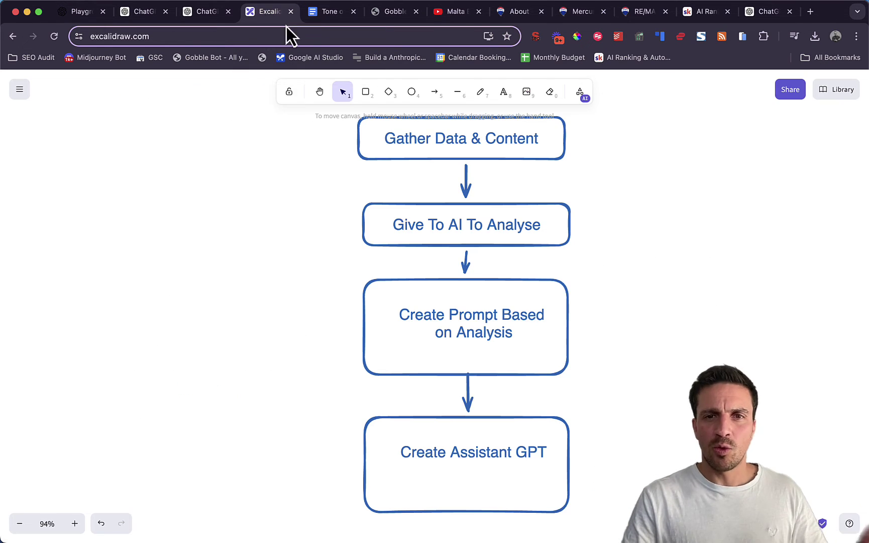
{"action": "left_click", "coordinate": [297, 12]}
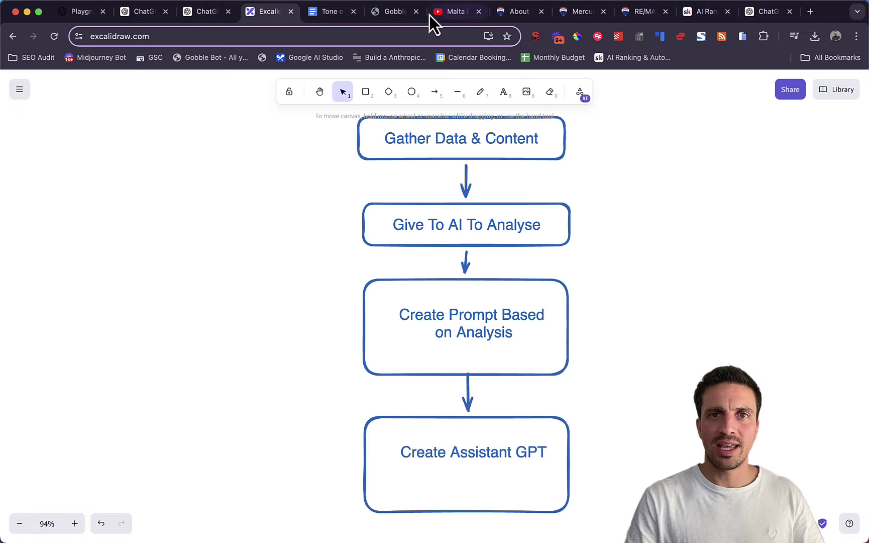
Reload Gobble Bot to clear old results and bring up the RE/MAX Malta About Us page
{"action": "left_click", "coordinate": [384, 11]}
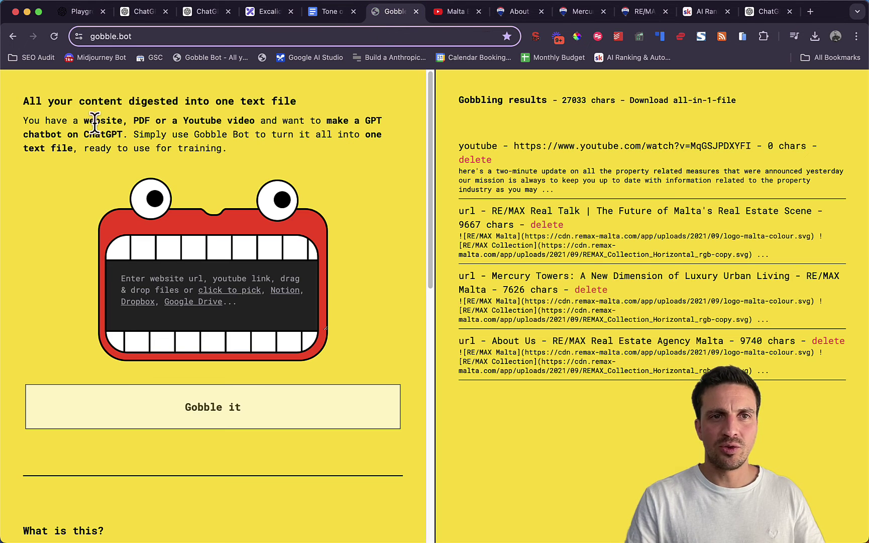
{"action": "left_click", "coordinate": [59, 35]}
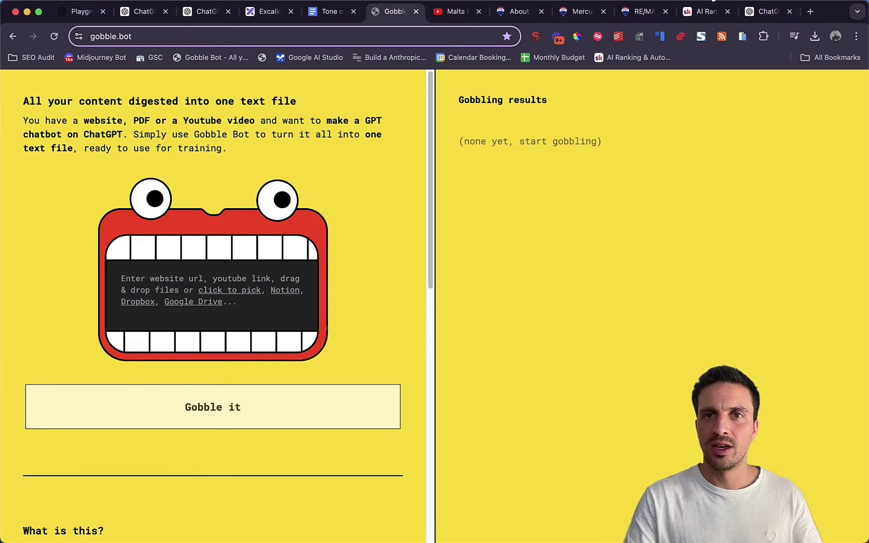
{"action": "left_click", "coordinate": [525, 11]}
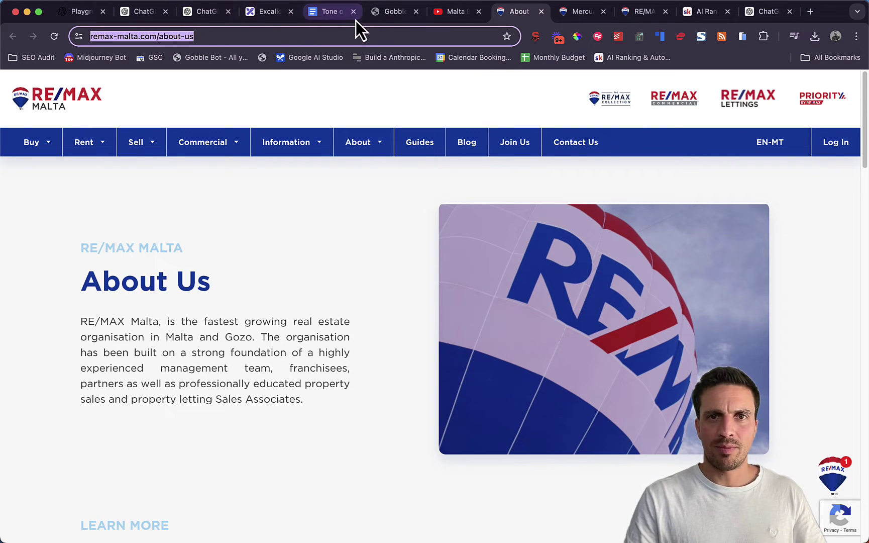
Gobble the RE/MAX Malta About Us page text in Gobble Bot
{"action": "left_click", "coordinate": [377, 18]}
{"action": "left_click", "coordinate": [178, 287]}
{"action": "type", "text": "https://remax-malta.com/about-us"}
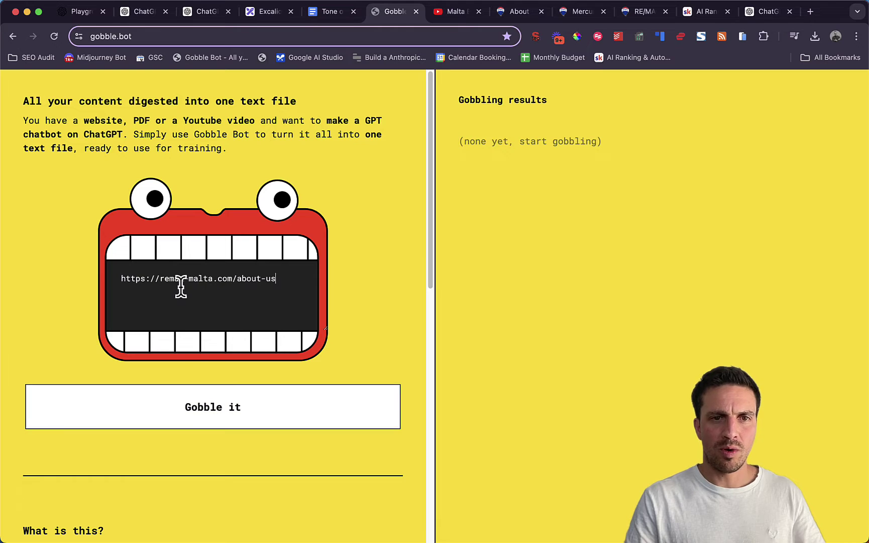
{"action": "left_click", "coordinate": [227, 405]}
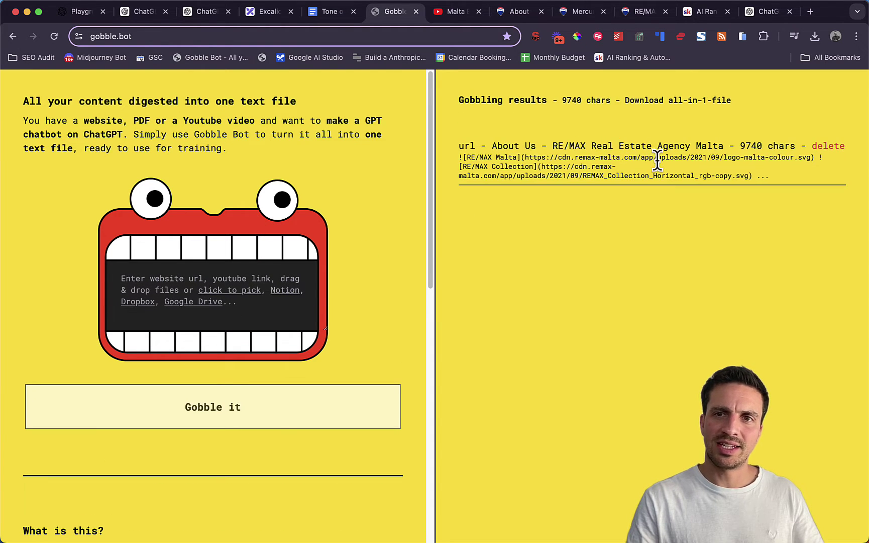
Gobble the Mercury Towers blog page text as the next source
{"action": "left_click", "coordinate": [583, 13]}
{"action": "left_click", "coordinate": [393, 12]}
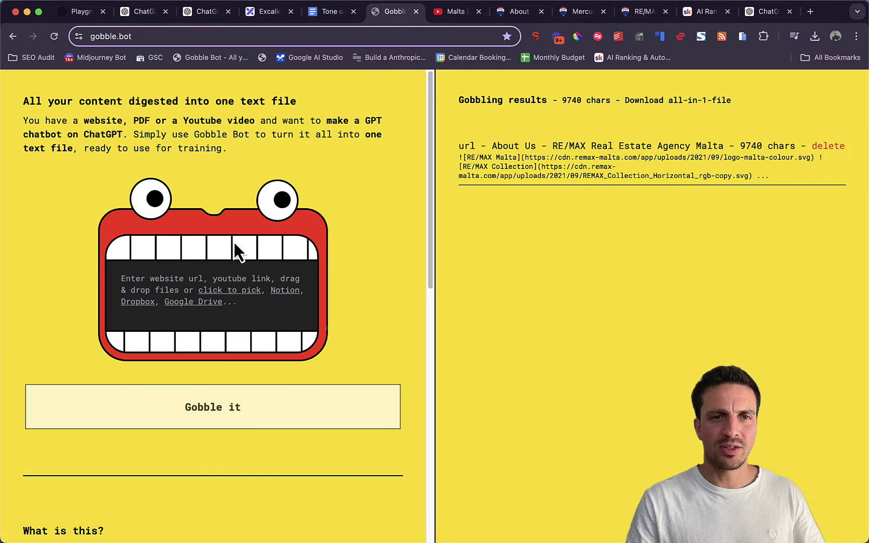
{"action": "left_click", "coordinate": [220, 275]}
{"action": "type", "text": "https://remax-malta.com/blog/mercury-towers-a-new-dimension-of-luxury-urban-living"}
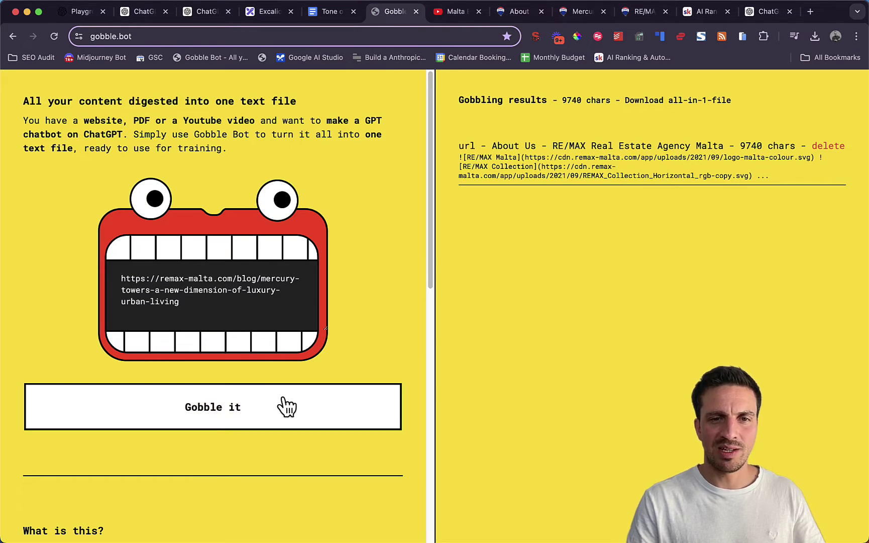
{"action": "left_click", "coordinate": [284, 406]}
Gobble the RE/MAX Real Talk blog post text
{"action": "left_click", "coordinate": [652, 12]}
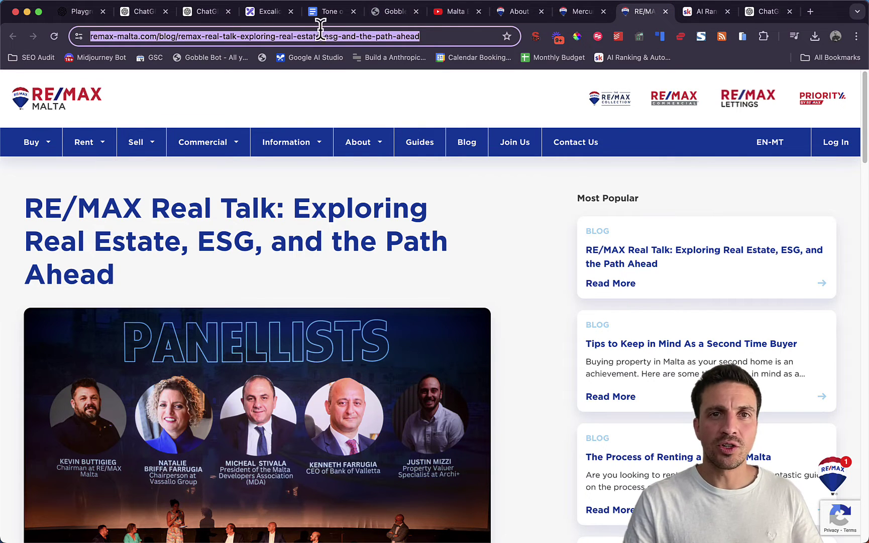
{"action": "left_click", "coordinate": [384, 15]}
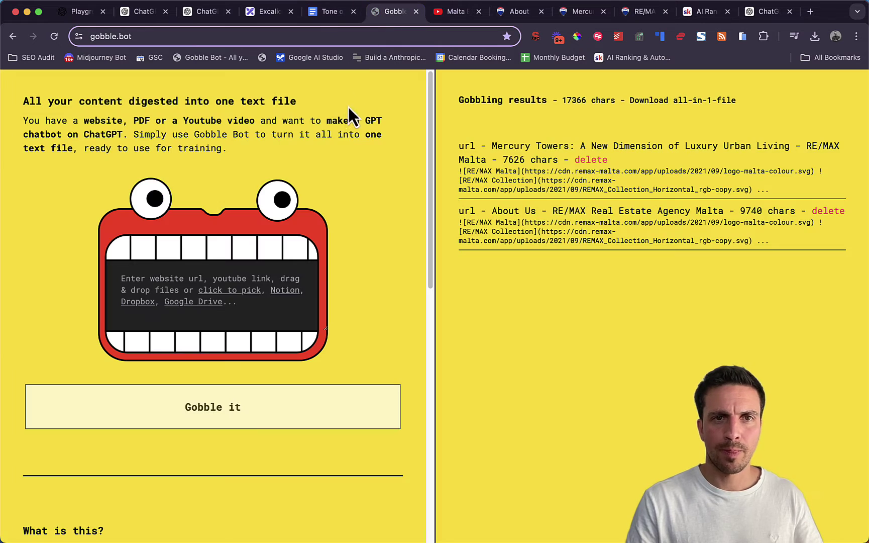
{"action": "left_click", "coordinate": [228, 282]}
{"action": "type", "text": "https://remax-malta.com/blog/remax-real-talk-exploring-real-estate-esg-and-the-path-ahead"}
{"action": "left_click", "coordinate": [274, 397]}
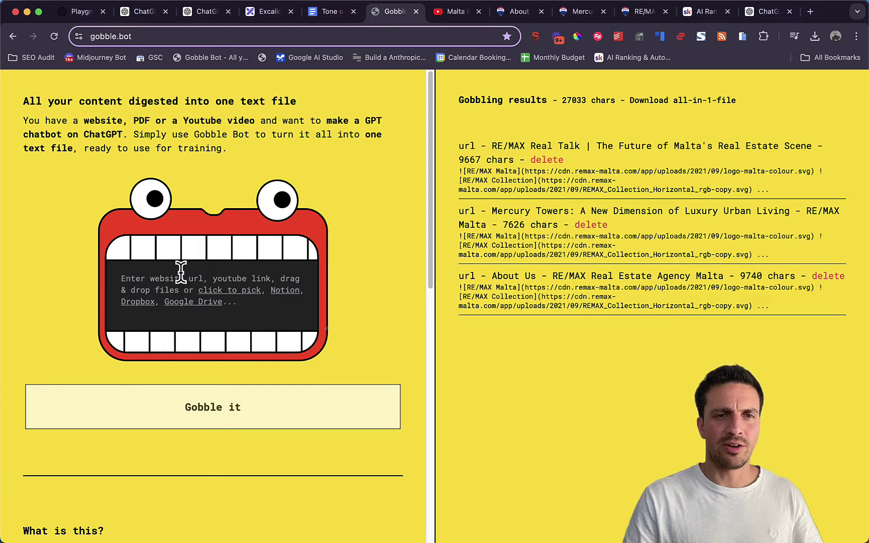
Gobble the YouTube video transcript and download all results as one text file
{"action": "left_click", "coordinate": [195, 321]}
{"action": "type", "text": "https://www.youtube.com/watch?v=MqGSJPDXYFI"}
{"action": "left_click", "coordinate": [219, 407]}
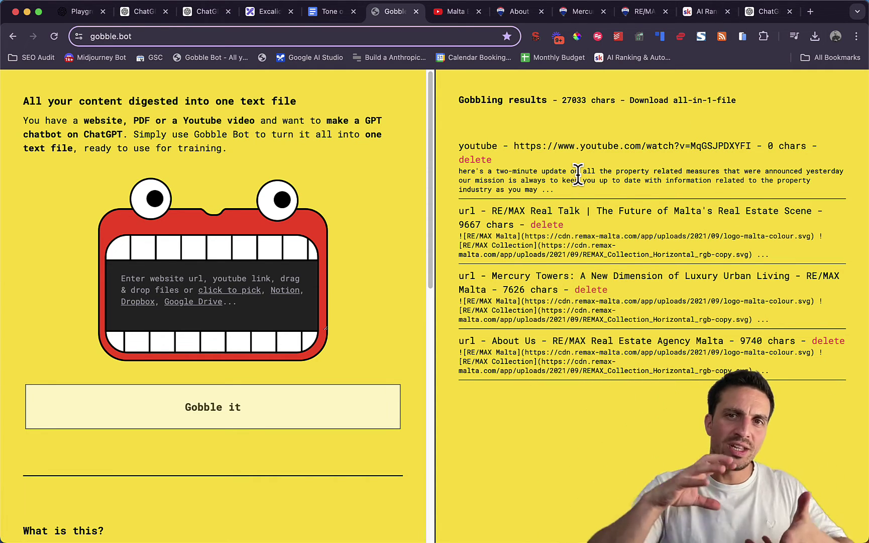
{"action": "left_click", "coordinate": [658, 103]}
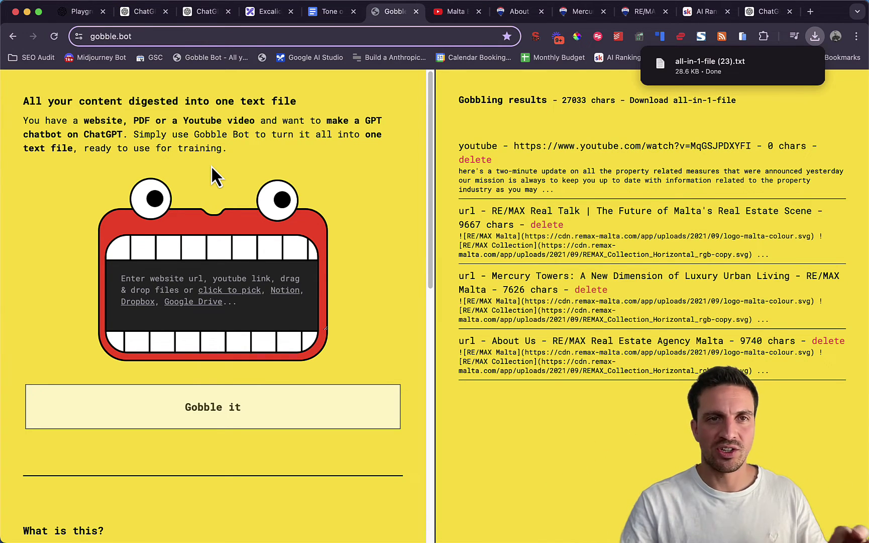
{"action": "left_click", "coordinate": [207, 12]}
Send all-in-1-file (23).txt to the Tone of Voice GPT for a RE/MAX Malta tone analysis
{"action": "left_click", "coordinate": [161, 14]}
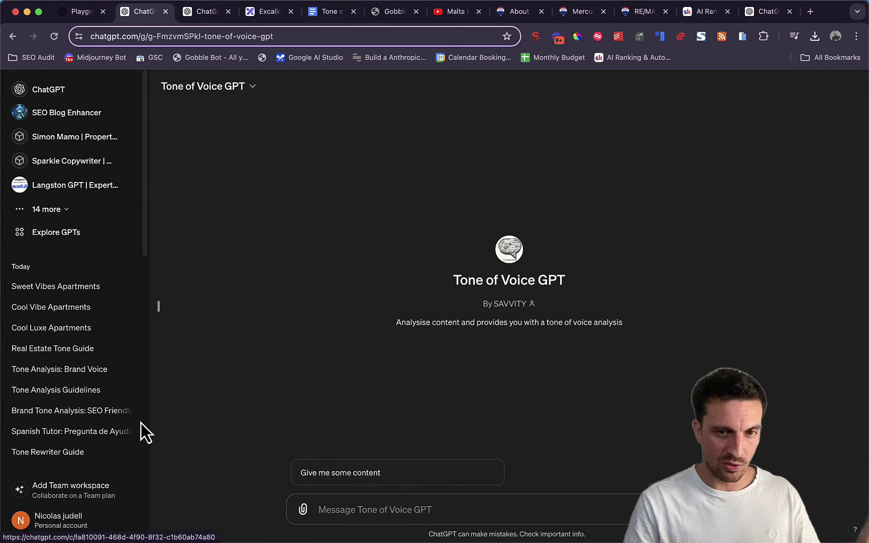
{"action": "left_click", "coordinate": [814, 38]}
{"action": "left_click_drag", "start_coordinate": [732, 90], "coordinate": [362, 474]}
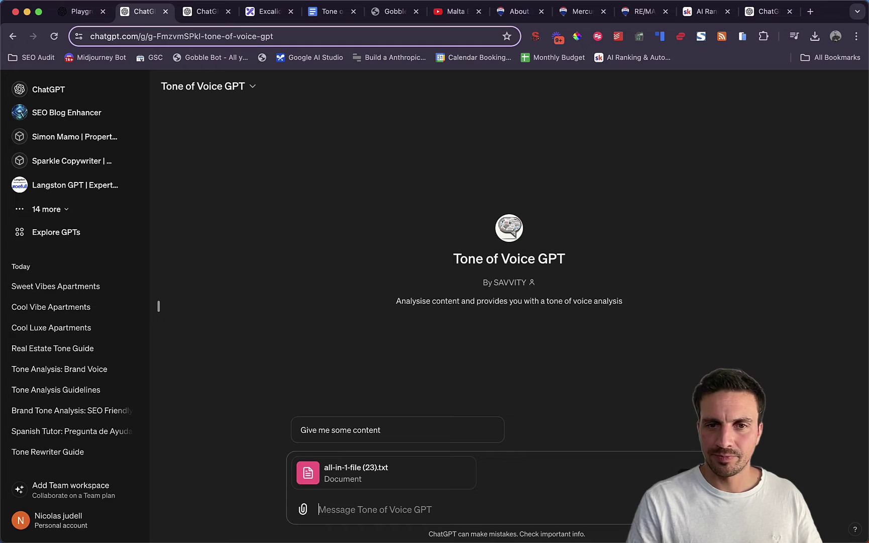
{"action": "key", "text": "Return"}
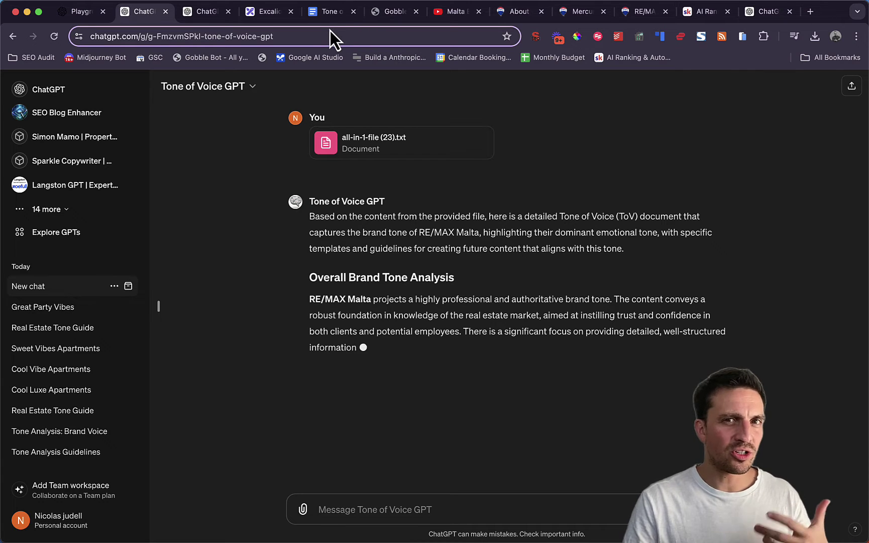
{"action": "left_click", "coordinate": [330, 12]}
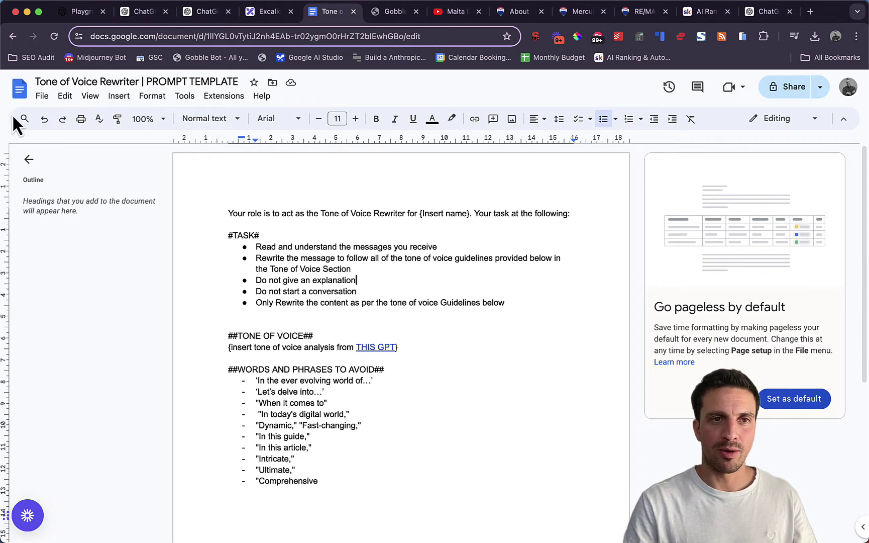
Make a copy of the Tone of Voice Rewriter prompt template document
{"action": "left_click", "coordinate": [43, 96]}
{"action": "mouse_move", "coordinate": [65, 95]}
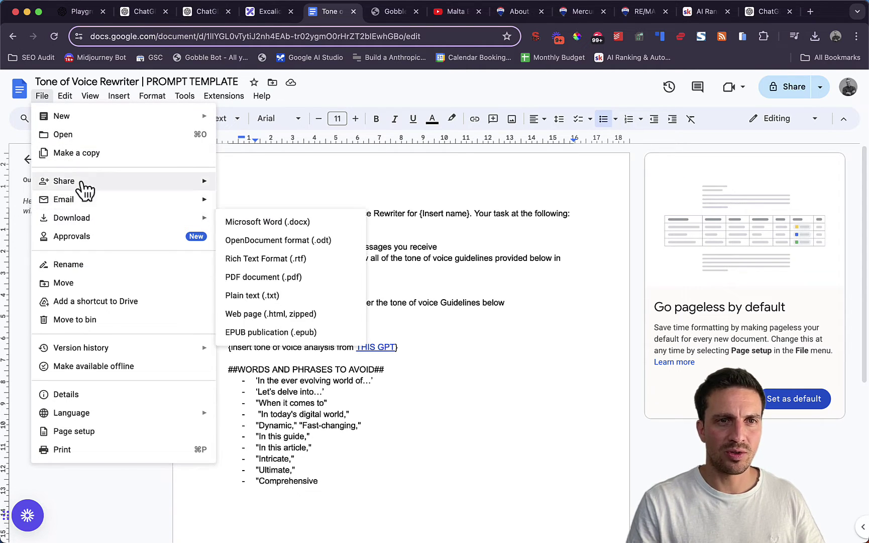
{"action": "left_click", "coordinate": [90, 154]}
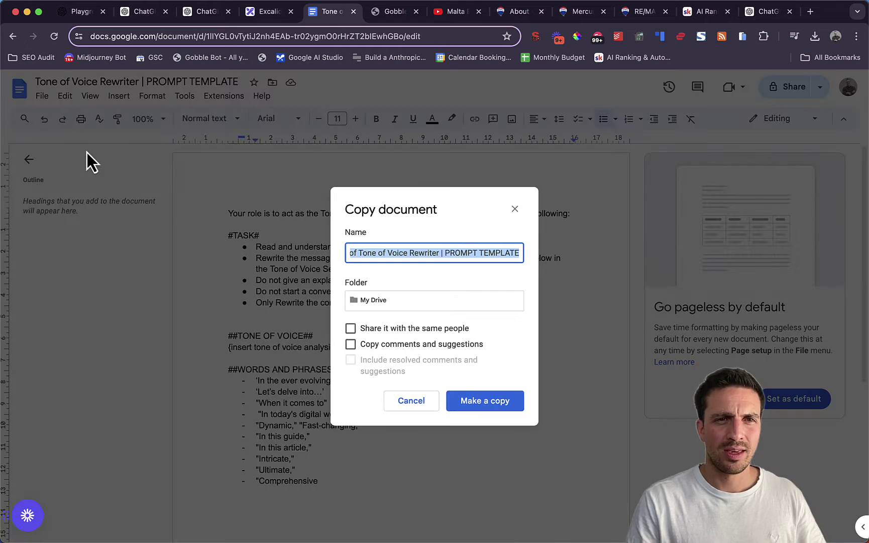
{"action": "left_click", "coordinate": [456, 402]}
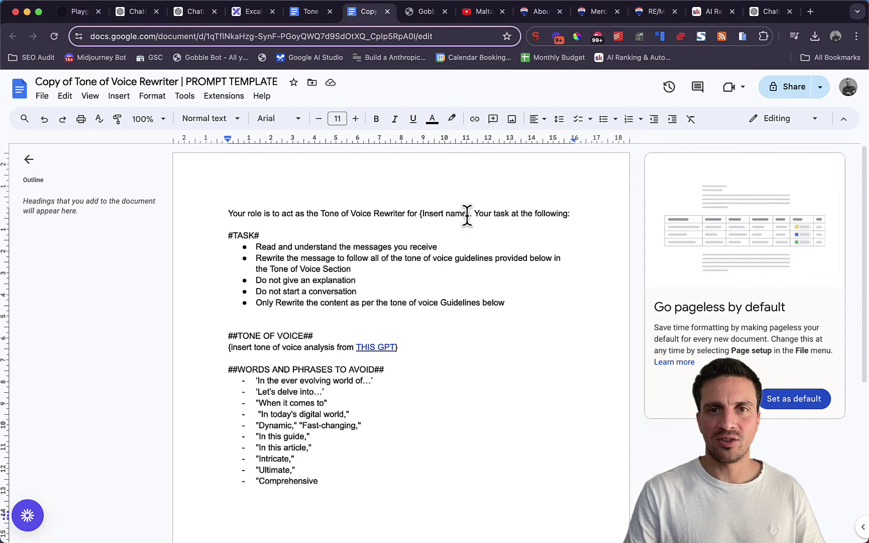
Replace the {Insert name} placeholder in the copy with Remax Malta
{"action": "left_click_drag", "start_coordinate": [467, 214], "coordinate": [424, 213]}
{"action": "type", "text": "Temax Malta"}
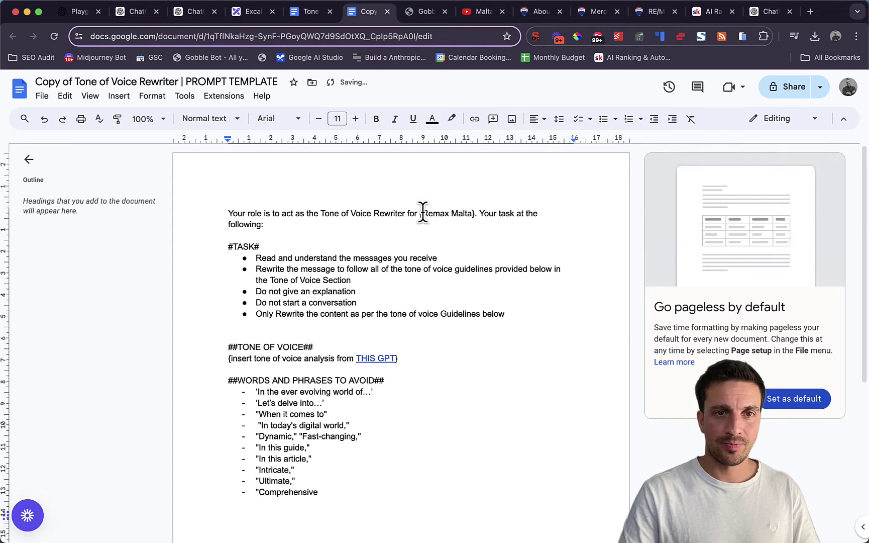
{"action": "left_click", "coordinate": [204, 235]}
{"action": "left_click_drag", "start_coordinate": [255, 235], "coordinate": [363, 278]}
{"action": "left_click_drag", "start_coordinate": [502, 327], "coordinate": [498, 332]}
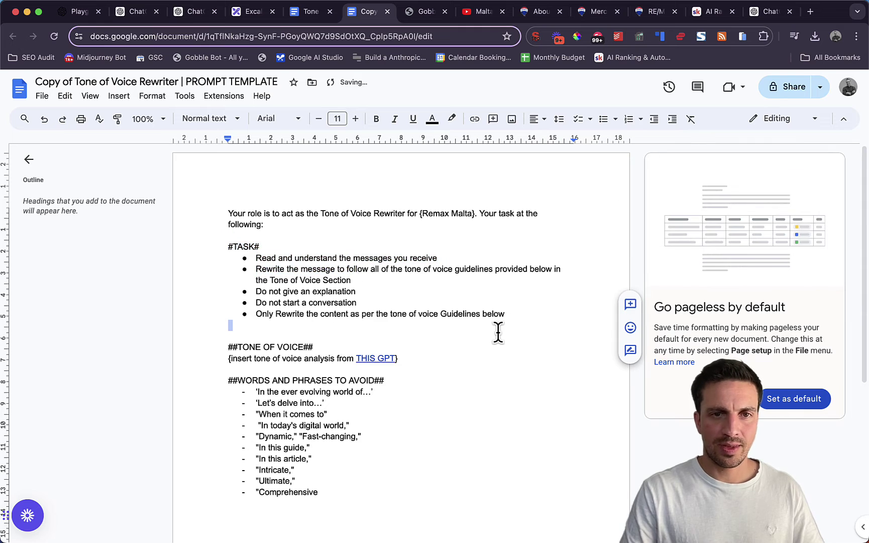
Copy the Tone of Voice GPT's full RE/MAX Malta analysis over the document's tone-of-voice placeholder
{"action": "scroll", "coordinate": [482, 334], "scroll_direction": "down", "scroll_amount": 4}
{"action": "left_click_drag", "start_coordinate": [226, 261], "coordinate": [388, 261]}
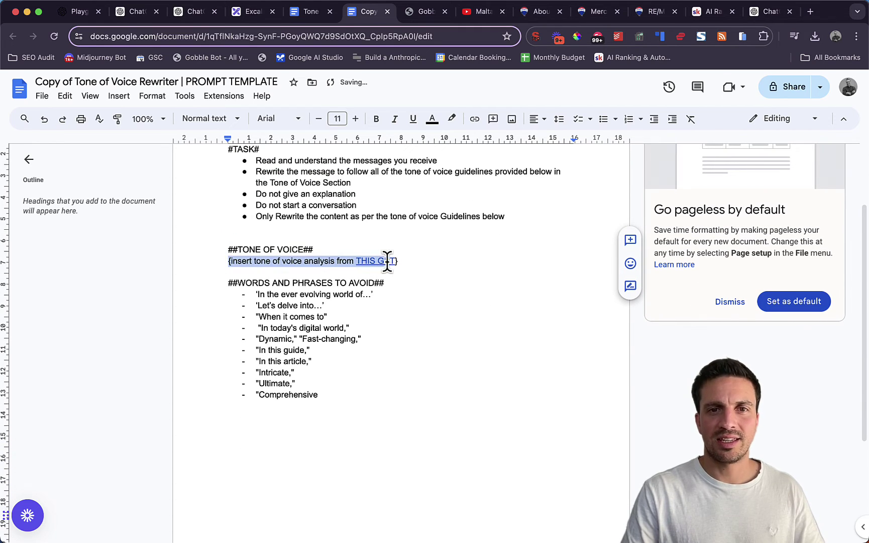
{"action": "left_click", "coordinate": [193, 16]}
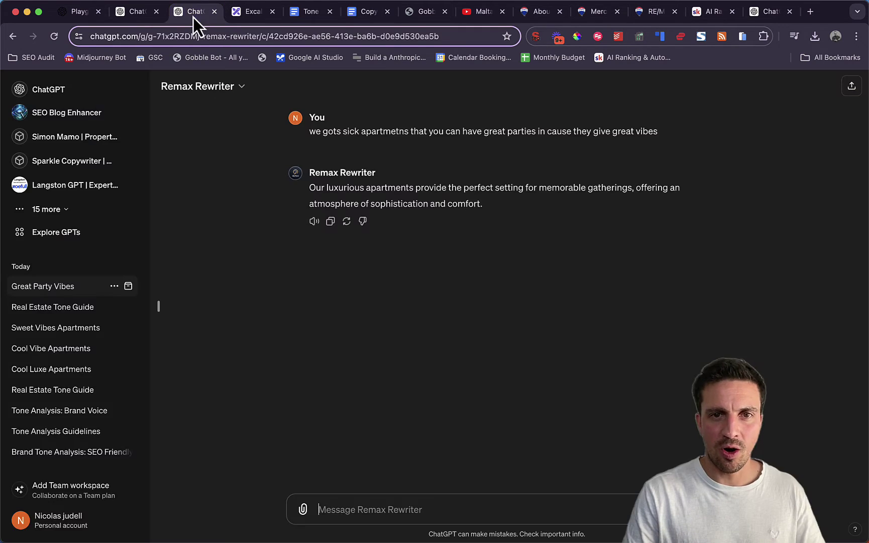
{"action": "left_click", "coordinate": [136, 15]}
{"action": "scroll", "coordinate": [322, 134], "scroll_direction": "up", "scroll_amount": 3}
{"action": "scroll", "coordinate": [322, 135], "scroll_direction": "up", "scroll_amount": 20}
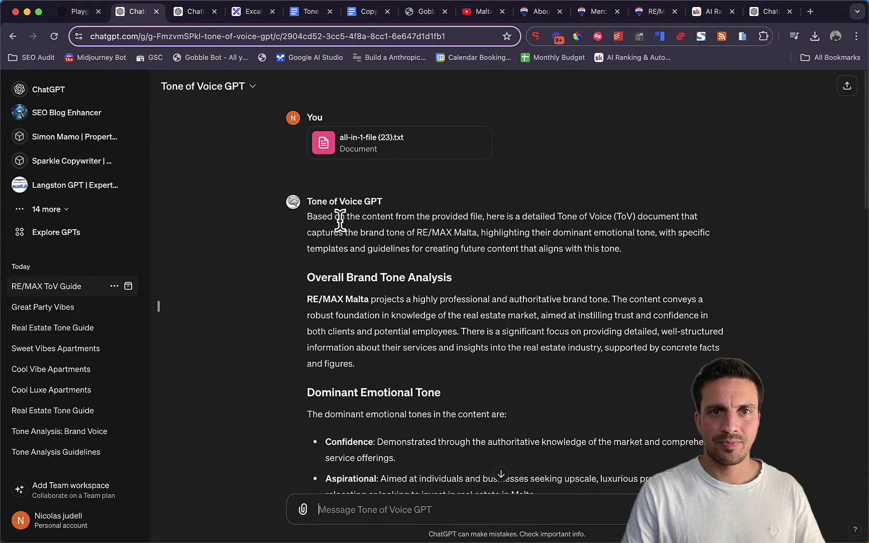
{"action": "left_click_drag", "start_coordinate": [303, 280], "coordinate": [661, 398]}
{"action": "scroll", "coordinate": [630, 334], "scroll_direction": "down", "scroll_amount": 15}
{"action": "scroll", "coordinate": [661, 322], "scroll_direction": "down", "scroll_amount": 10}
{"action": "key", "text": "super+space"}
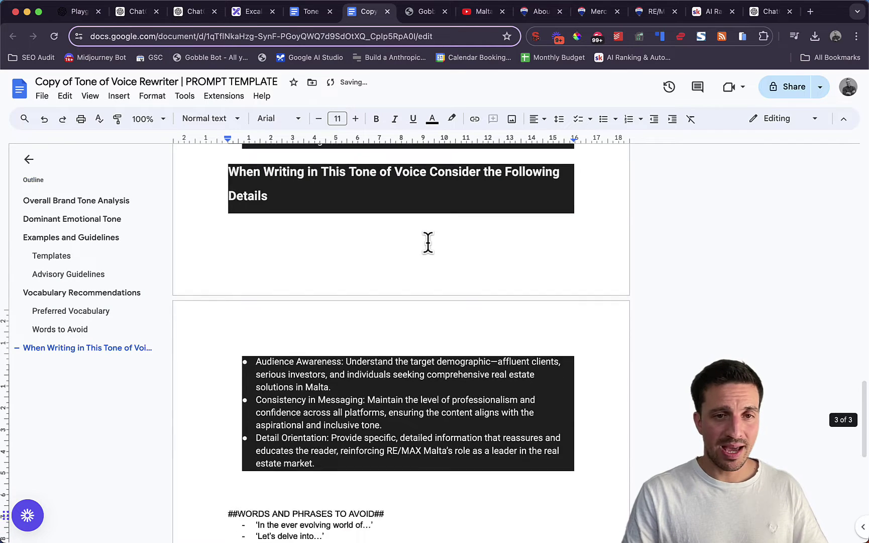
{"action": "scroll", "coordinate": [427, 243], "scroll_direction": "down", "scroll_amount": 6}
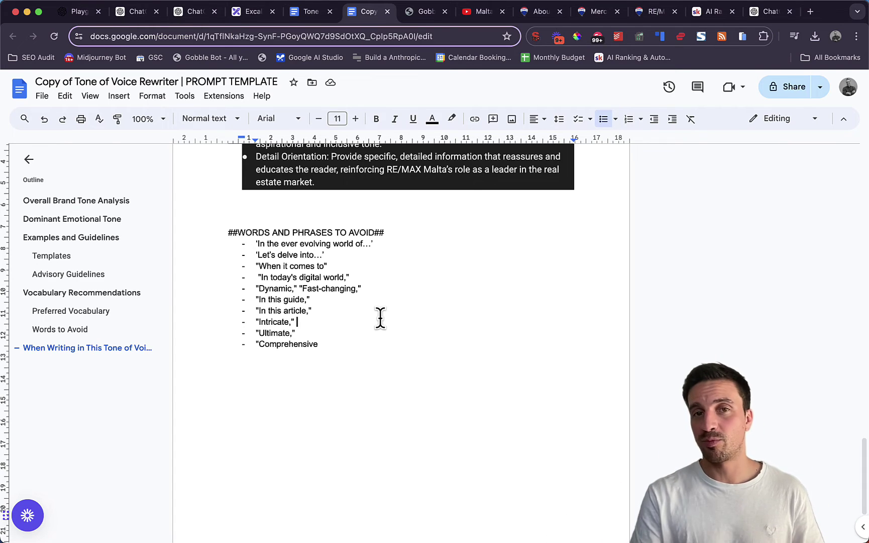
Review the pasted analysis and copy the entire Remax Malta rewriter prompt document
{"action": "scroll", "coordinate": [517, 337], "scroll_direction": "up", "scroll_amount": 20}
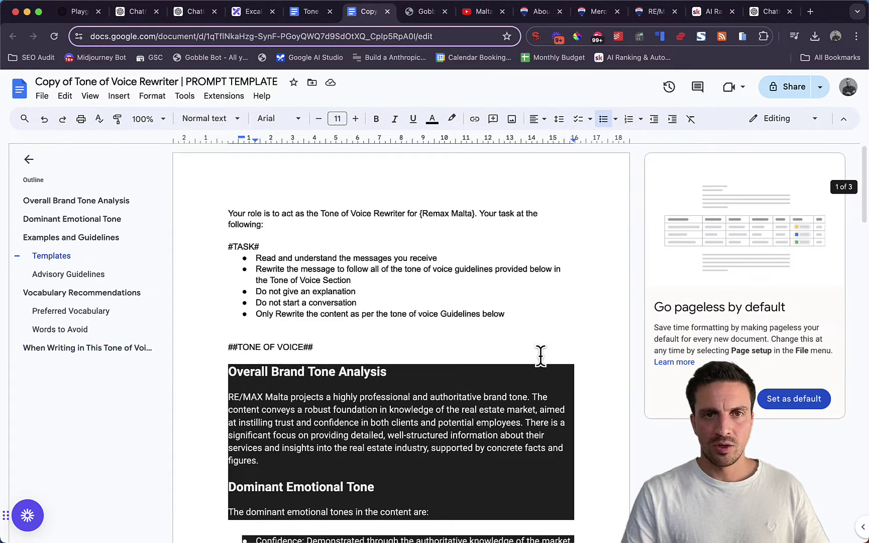
{"action": "scroll", "coordinate": [531, 351], "scroll_direction": "down", "scroll_amount": 5}
{"action": "scroll", "coordinate": [530, 354], "scroll_direction": "down", "scroll_amount": 10}
{"action": "key", "text": "super+a"}
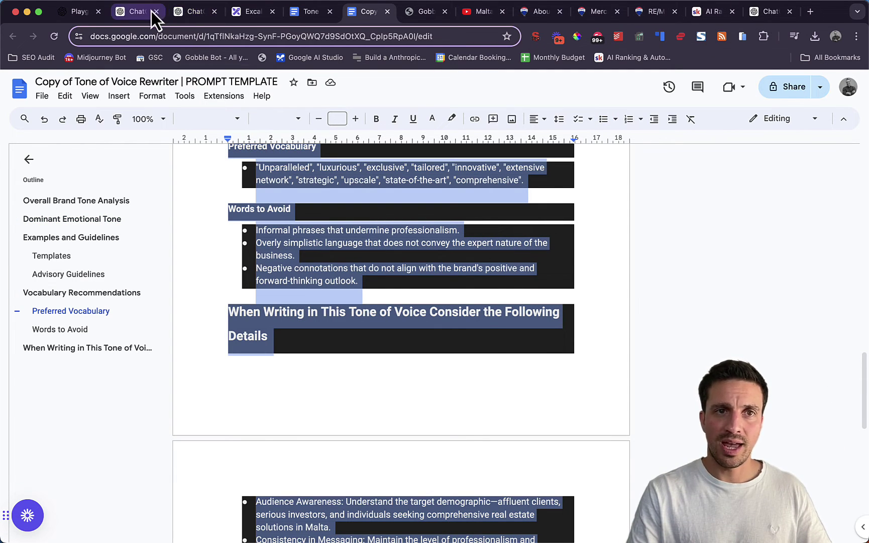
{"action": "left_click", "coordinate": [129, 12]}
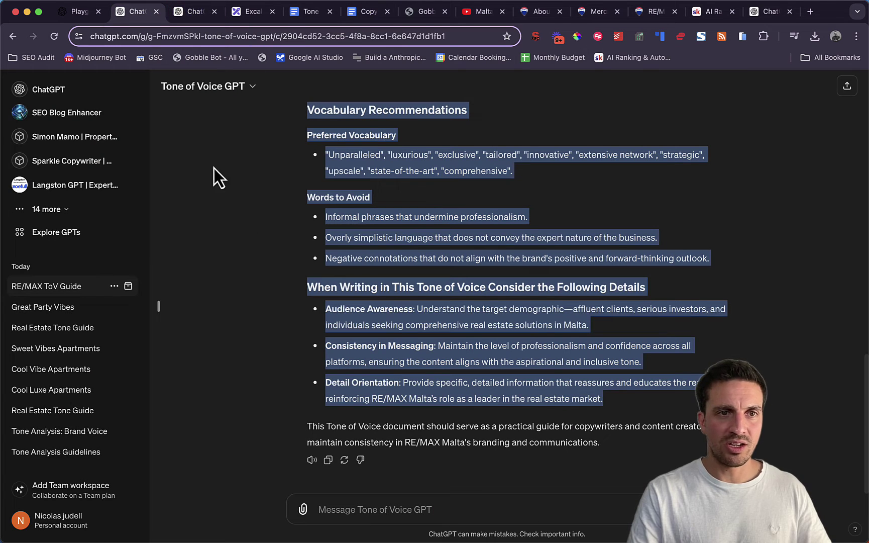
Create a new GPT named Remax Malta V2 with the copied rewriter prompt as instructions
{"action": "left_click", "coordinate": [68, 240]}
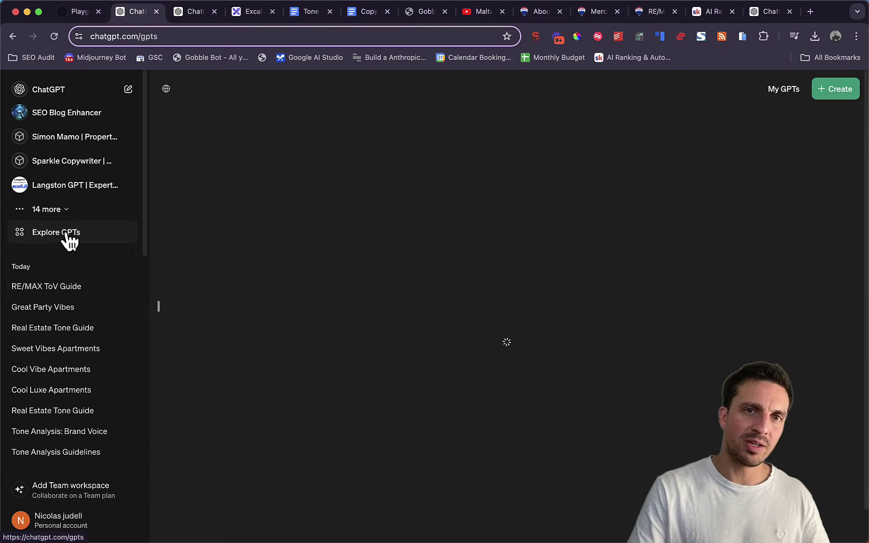
{"action": "left_click", "coordinate": [833, 93]}
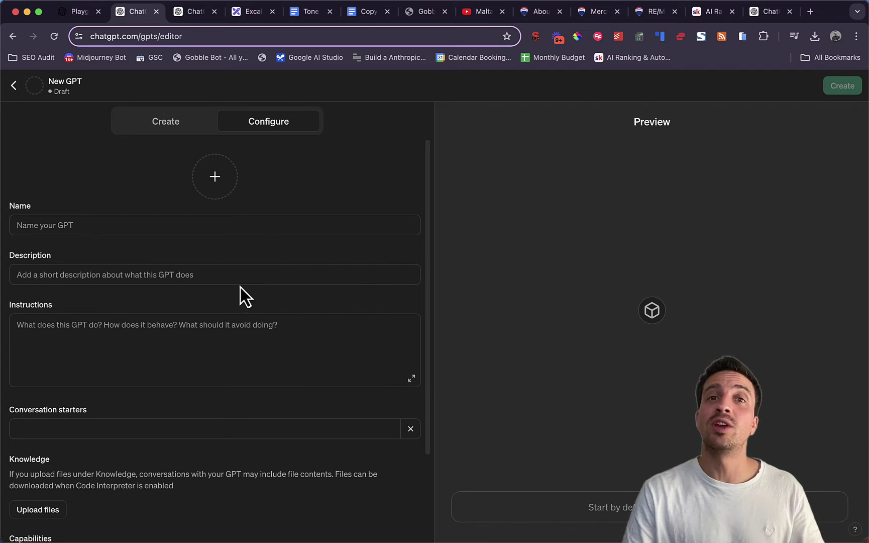
{"action": "left_click", "coordinate": [238, 234]}
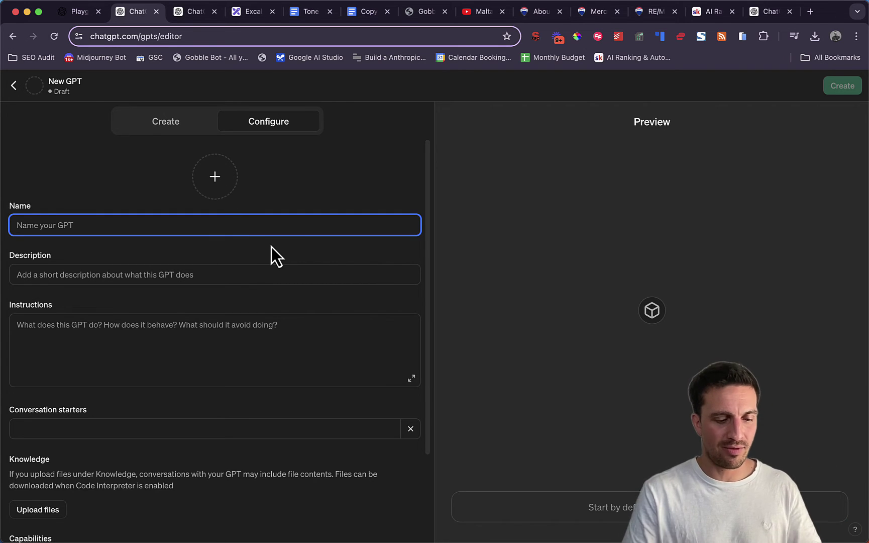
{"action": "type", "text": "Remax M"}
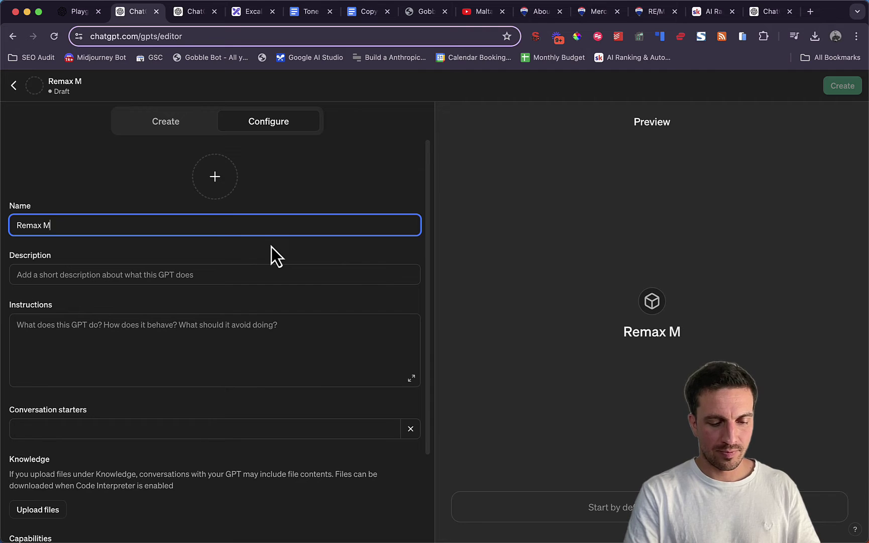
{"action": "type", "text": "alta V2"}
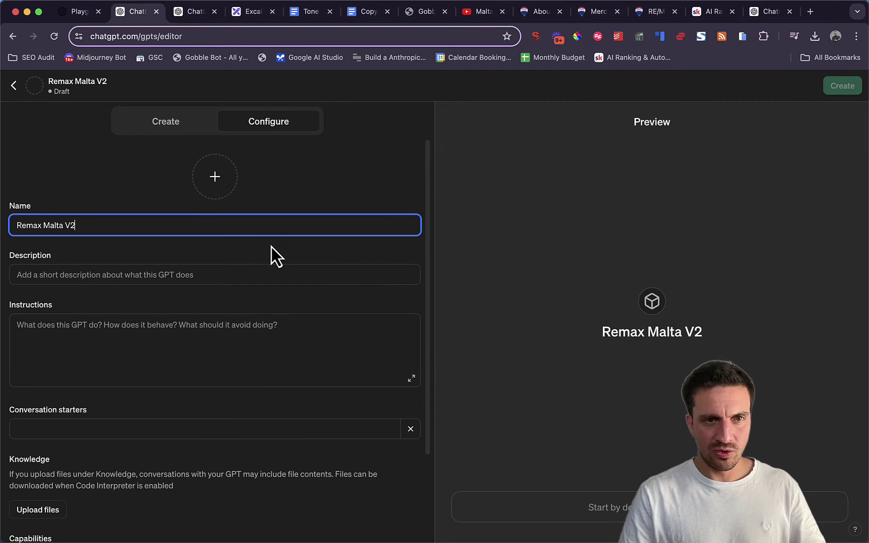
{"action": "left_click", "coordinate": [163, 348]}
{"action": "key", "text": "super+v"}
{"action": "scroll", "coordinate": [168, 344], "scroll_direction": "up", "scroll_amount": 10}
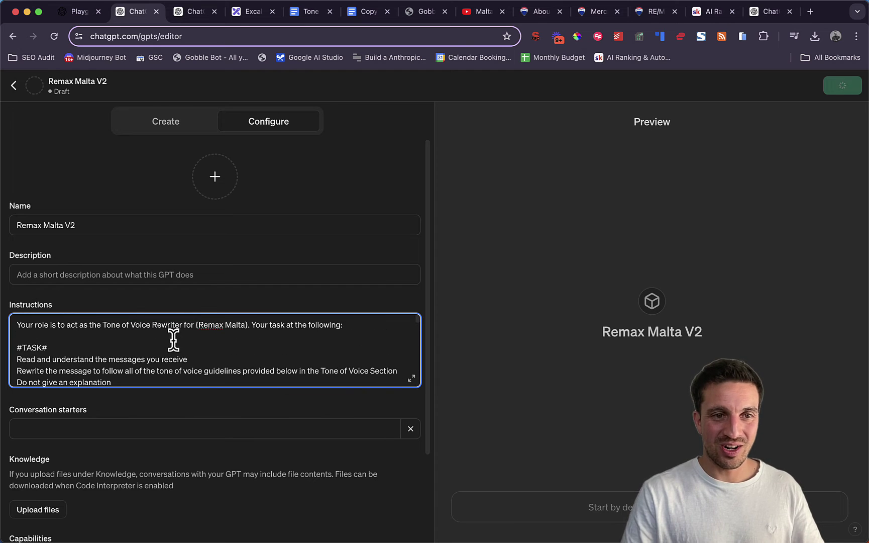
{"action": "left_click", "coordinate": [200, 259]}
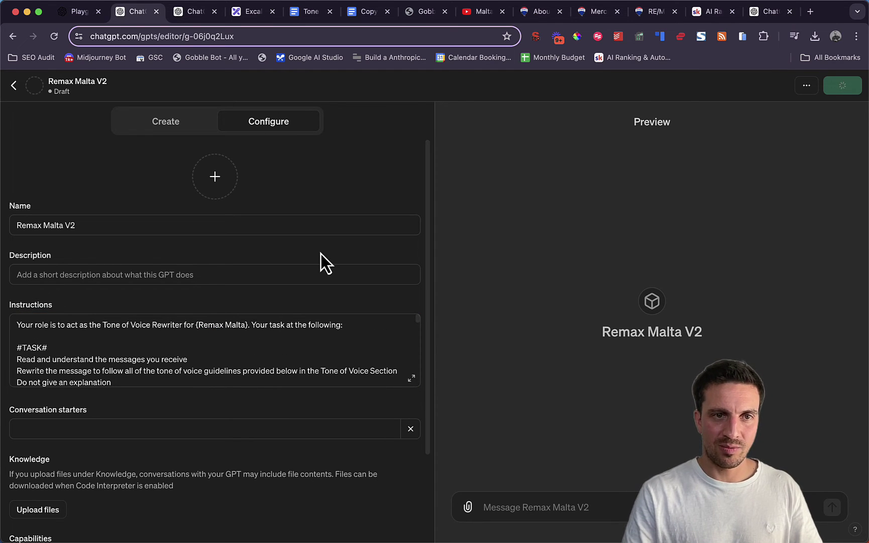
Describe it as 'This rewrites content in the Tone of Voice of Remax Malta' and enable Code Interpreter
{"action": "left_click", "coordinate": [322, 270]}
{"action": "type", "text": "This"}
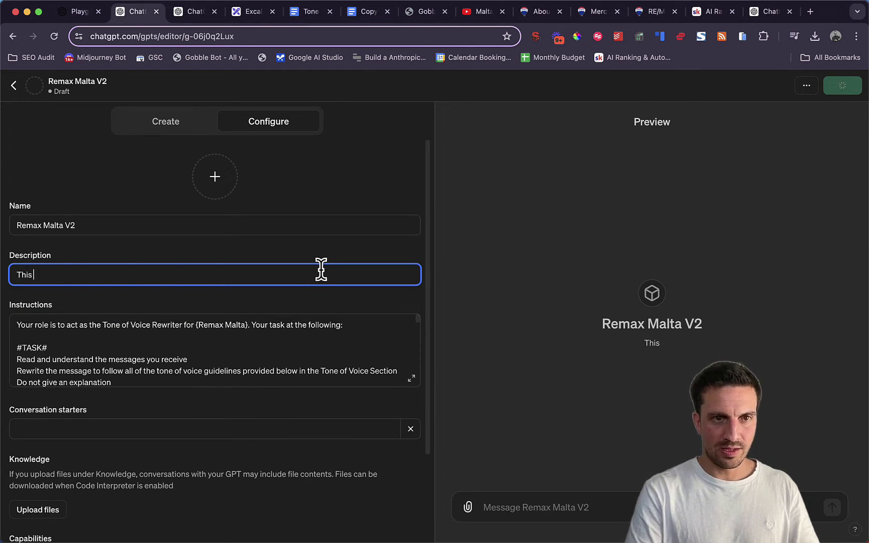
{"action": "type", "text": " rewrites content in the Tone"}
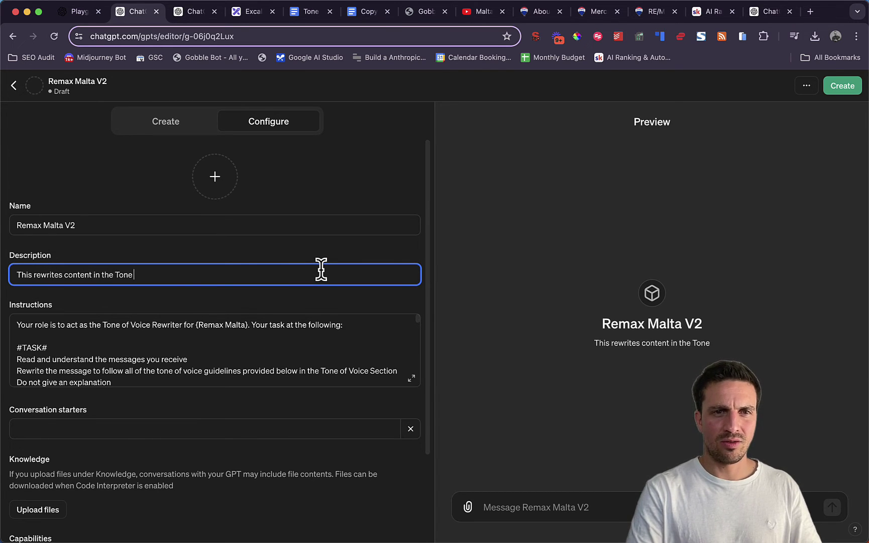
{"action": "type", "text": " of Voice of Rema"}
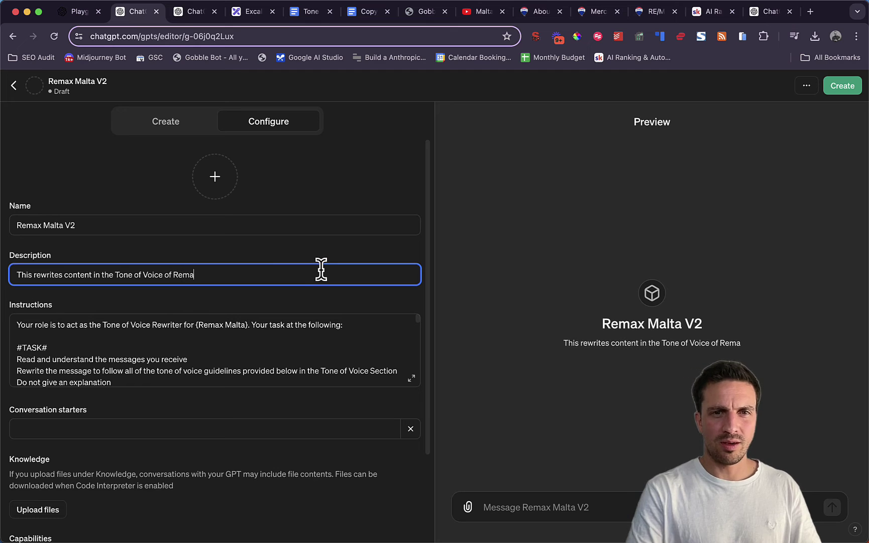
{"action": "type", "text": "x Malta"}
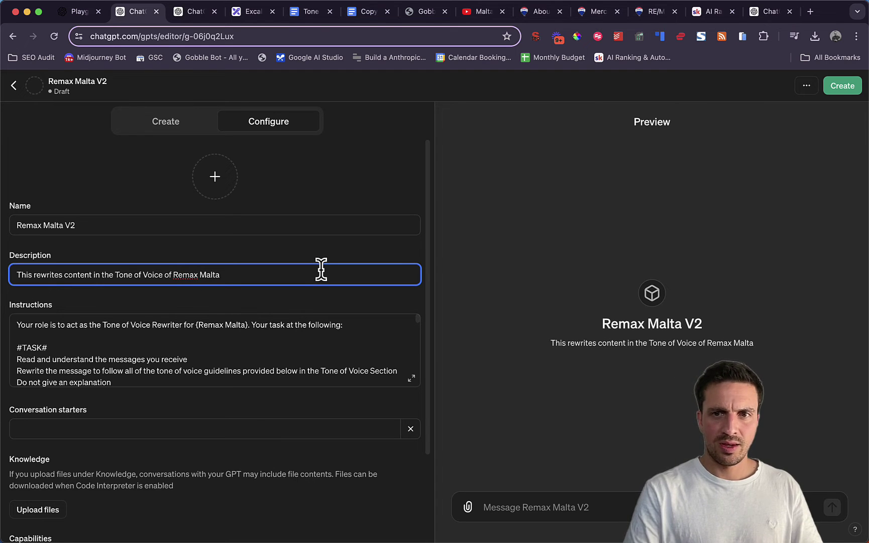
{"action": "left_click", "coordinate": [625, 232]}
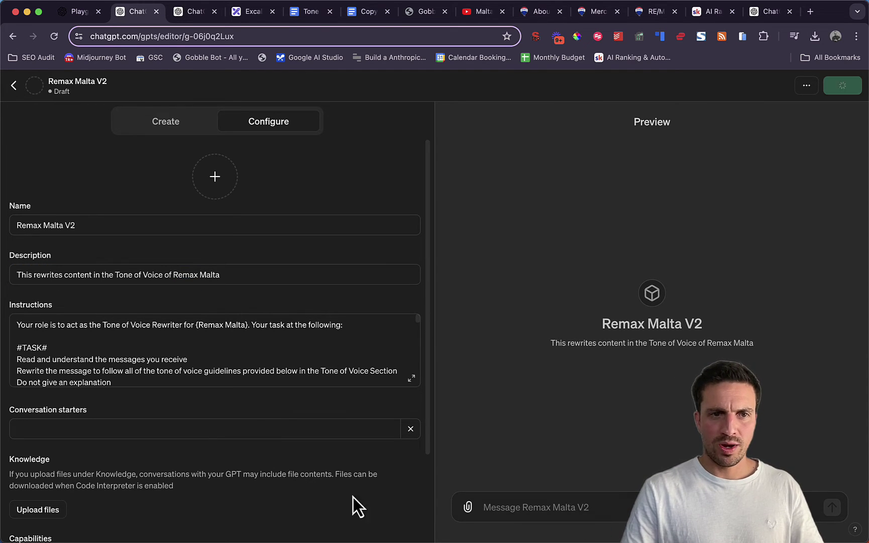
{"action": "scroll", "coordinate": [154, 471], "scroll_direction": "down", "scroll_amount": 3}
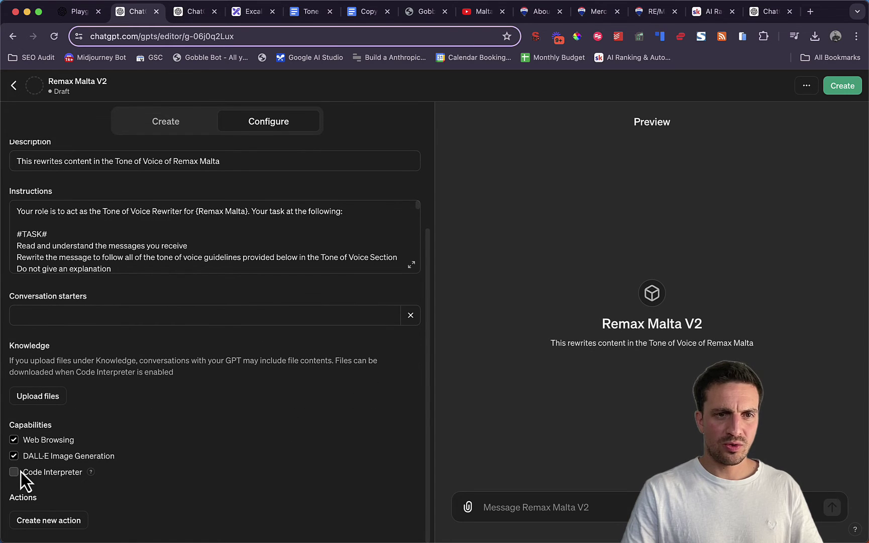
{"action": "left_click", "coordinate": [11, 474]}
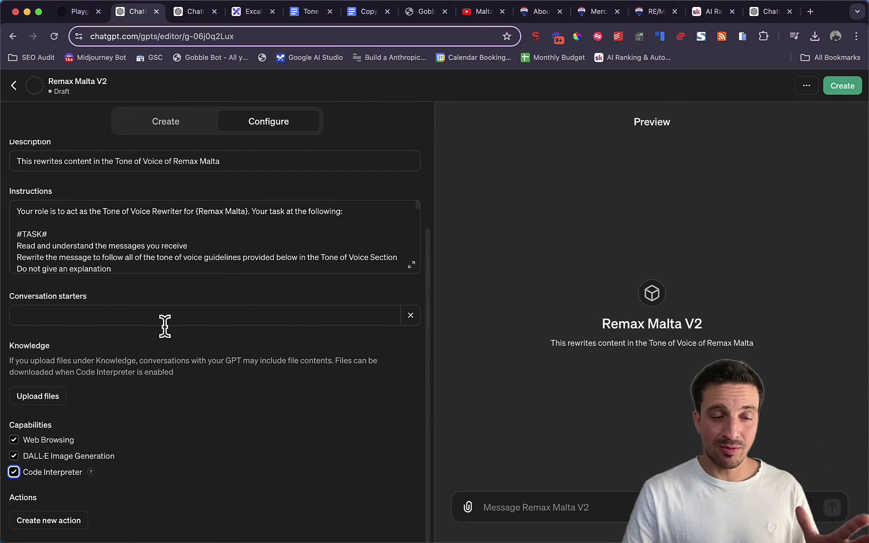
{"action": "scroll", "coordinate": [174, 363], "scroll_direction": "up", "scroll_amount": 3}
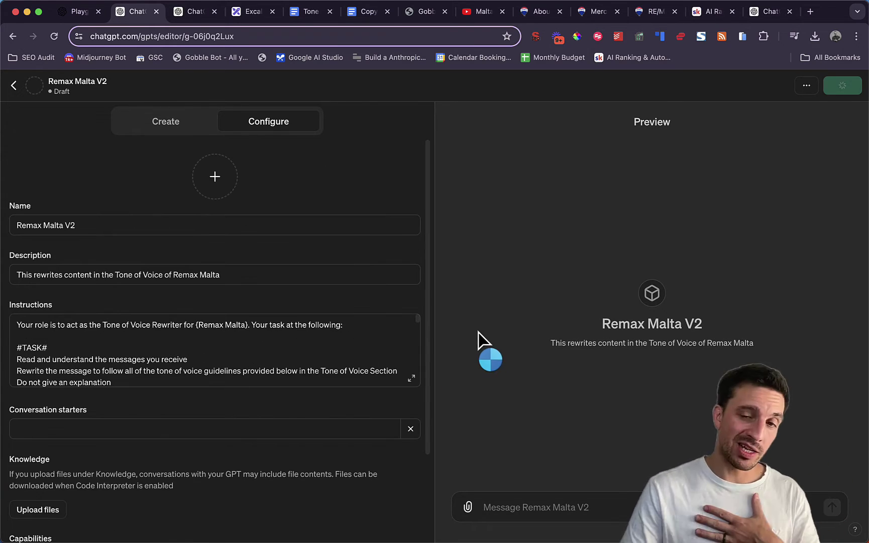
{"action": "left_click", "coordinate": [573, 497]}
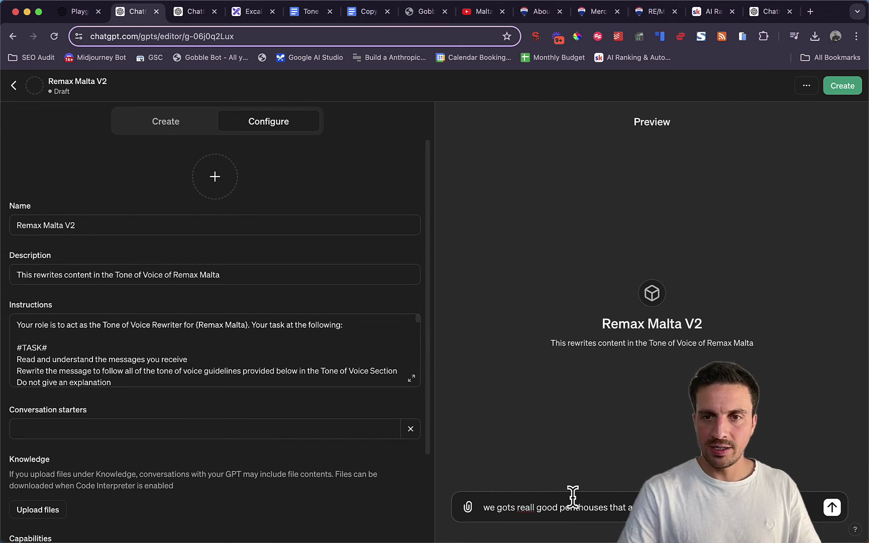
Send the slangy penthouse-party test message to the Remax Malta V2 preview
{"action": "key", "text": "Return"}
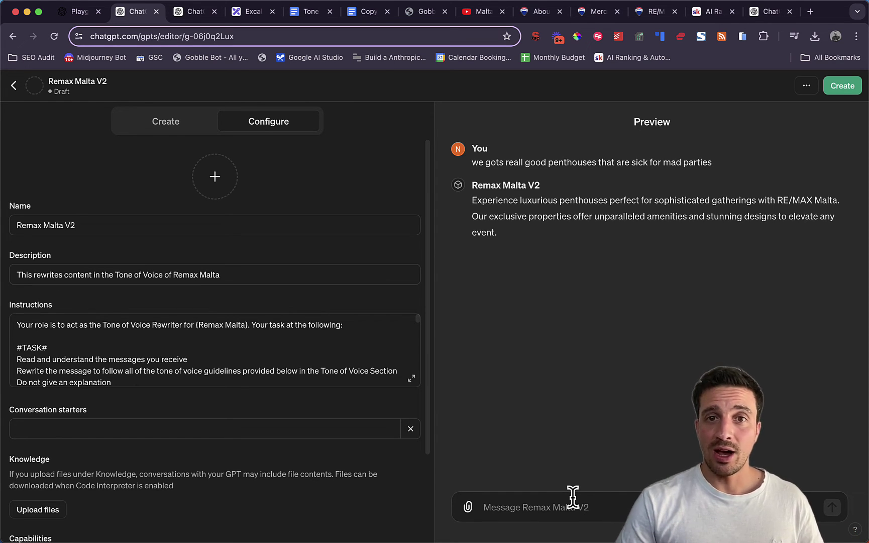
Ask GPT Builder to 'create a logo for this gpt', then view the new house-and-pen logo in Configure
{"action": "left_click", "coordinate": [169, 126]}
{"action": "mouse_move", "coordinate": [241, 540]}
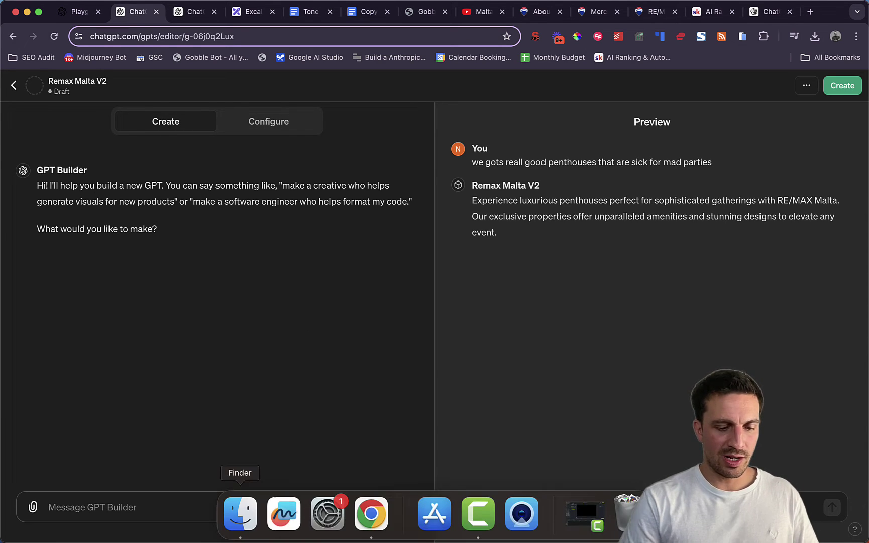
{"action": "left_click", "coordinate": [236, 127]}
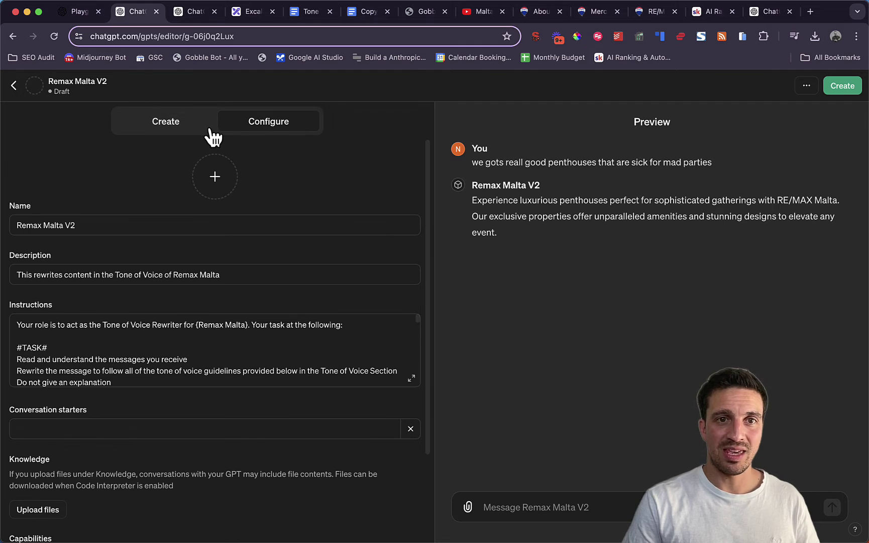
{"action": "left_click", "coordinate": [163, 128]}
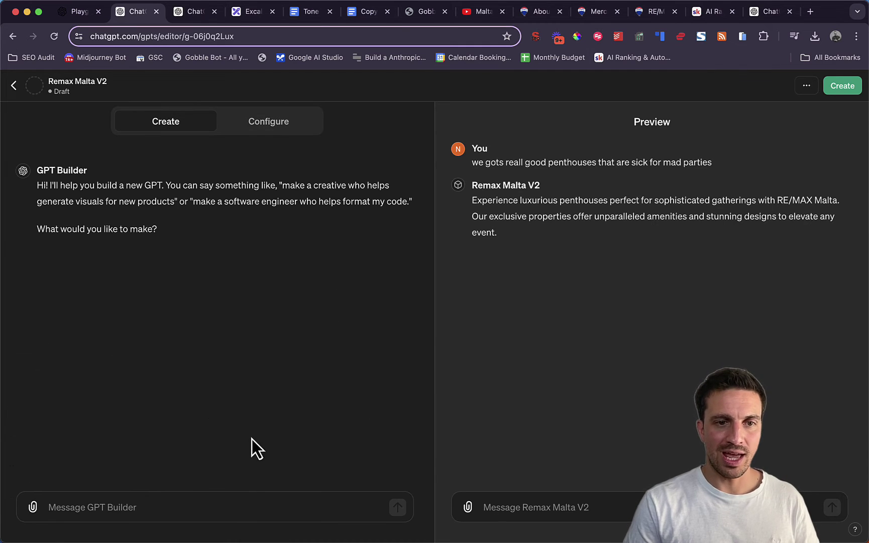
{"action": "left_click", "coordinate": [244, 507]}
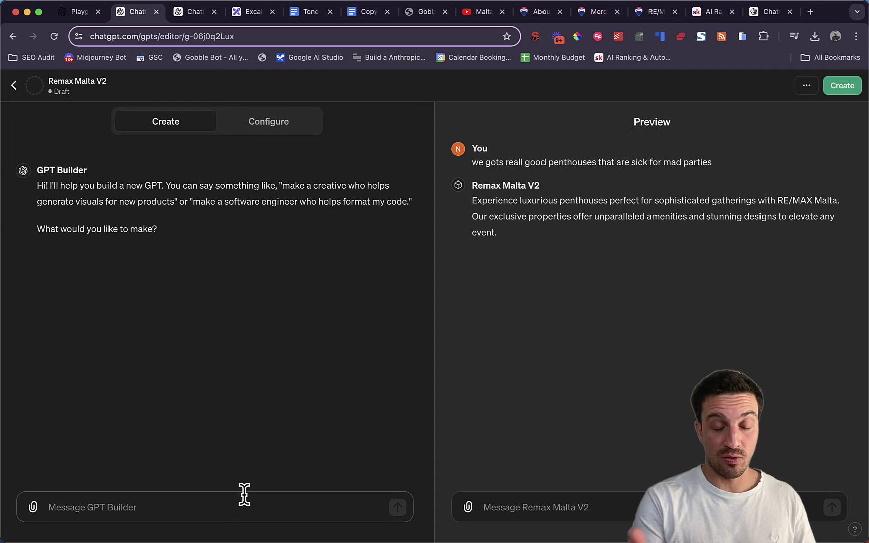
{"action": "type", "text": "createa logo"}
{"action": "key", "text": "BackSpace"}
{"action": "key", "text": "BackSpace"}
{"action": "key", "text": "BackSpace"}
{"action": "key", "text": "BackSpace"}
{"action": "type", "text": "o"}
{"action": "key", "text": "BackSpace"}
{"action": "type", "text": "logo for this gpt"}
{"action": "key", "text": "Return"}
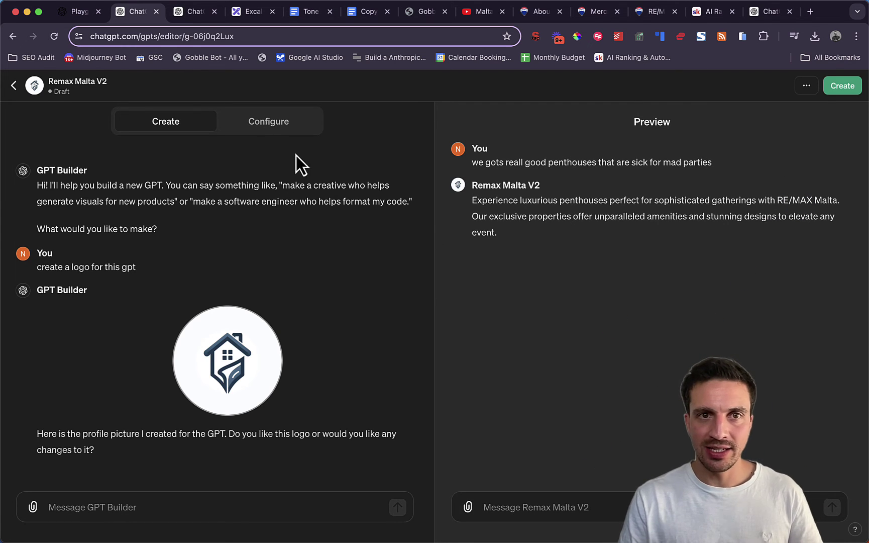
{"action": "left_click", "coordinate": [274, 127]}
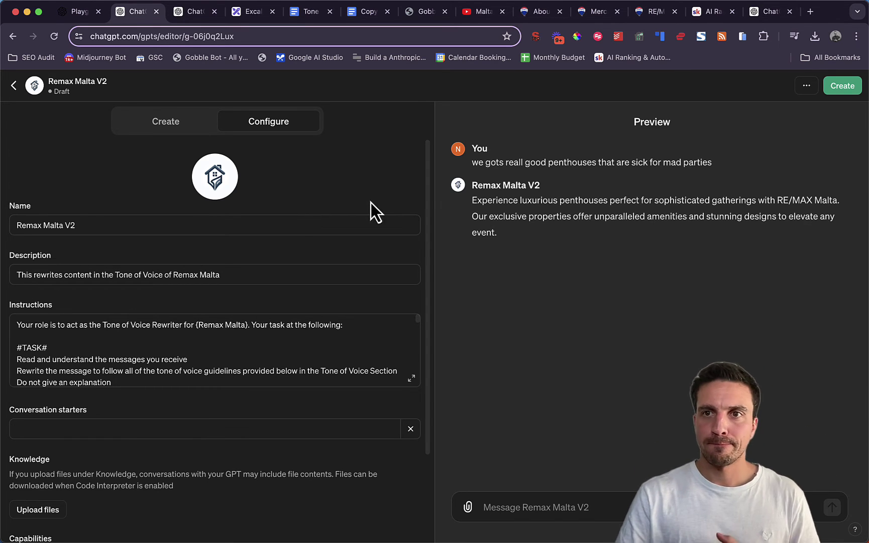
Publish Remax Malta V2 for anyone with the link and open its copied link in a new tab
{"action": "left_click", "coordinate": [846, 88]}
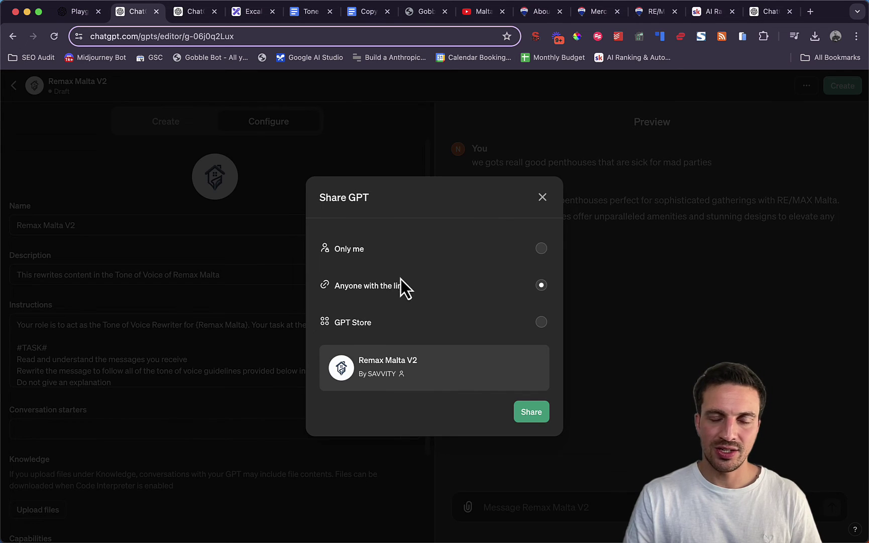
{"action": "left_click", "coordinate": [536, 413]}
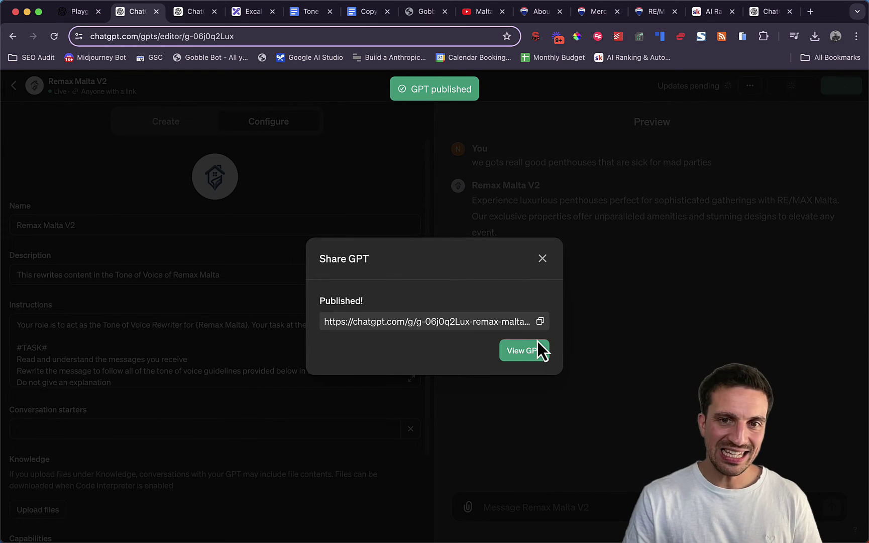
{"action": "left_click", "coordinate": [540, 324]}
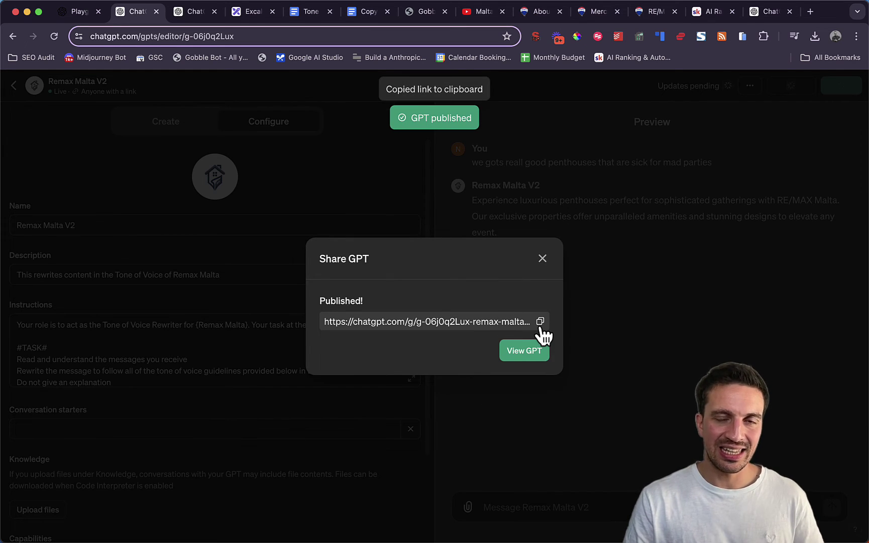
{"action": "left_click", "coordinate": [810, 15]}
{"action": "key", "text": "super+v"}
{"action": "key", "text": "Return"}
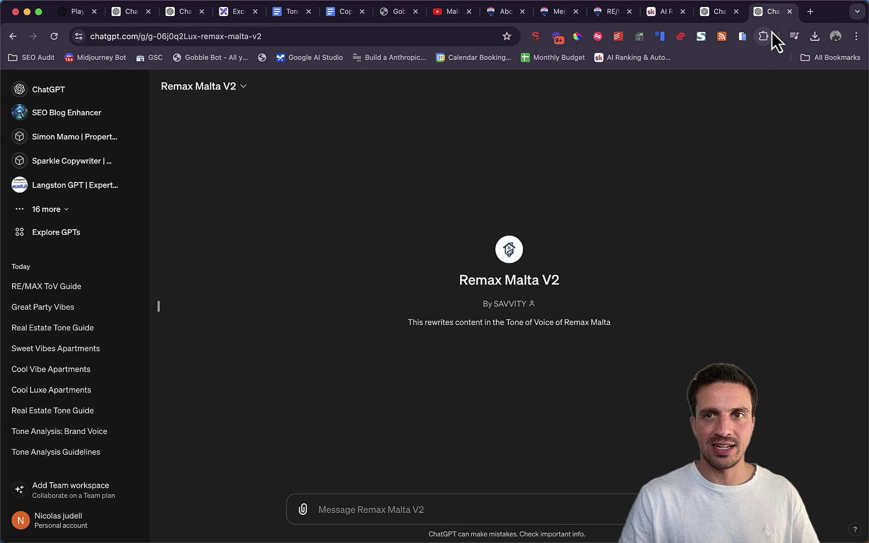
Open the platform.openai.com/playground chat in a new tab via 'pl', then switch to the Skool community tab
{"action": "left_click", "coordinate": [813, 12]}
{"action": "type", "text": "platform.openai.com/playground"}
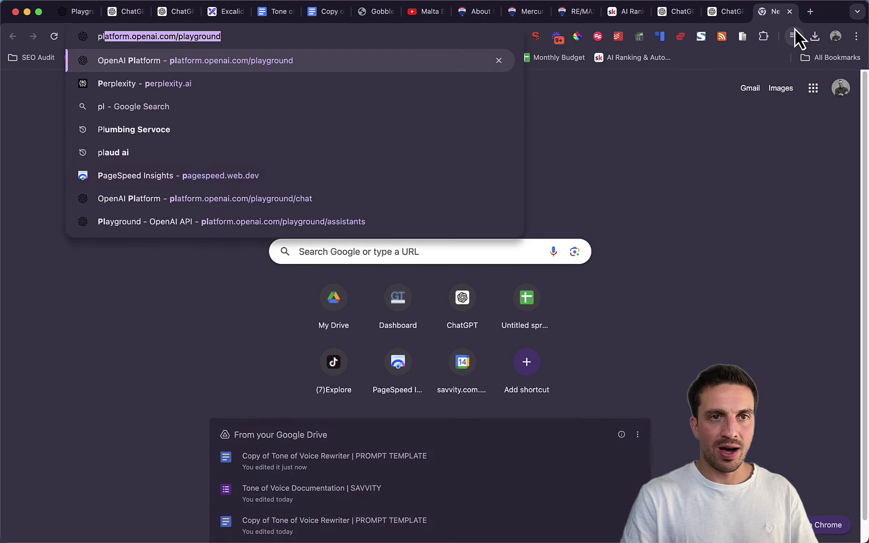
{"action": "key", "text": "Return"}
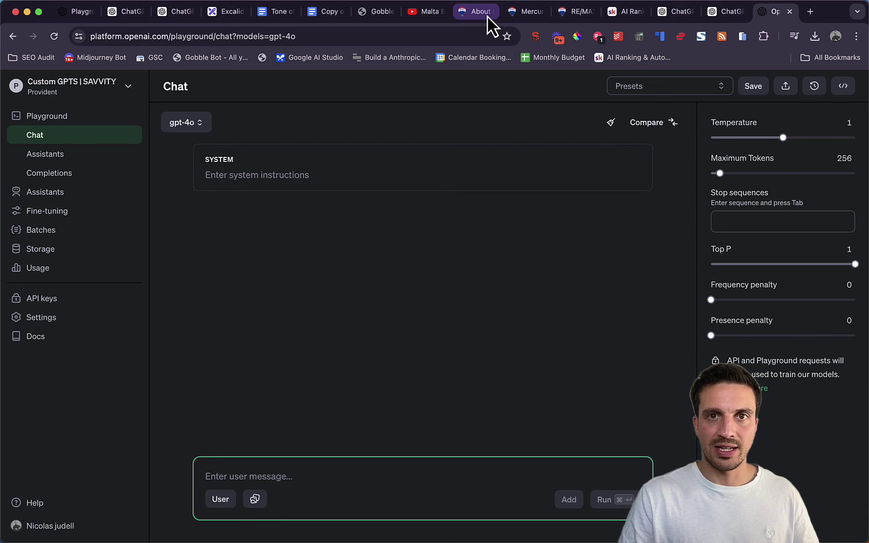
{"action": "left_click", "coordinate": [627, 12]}
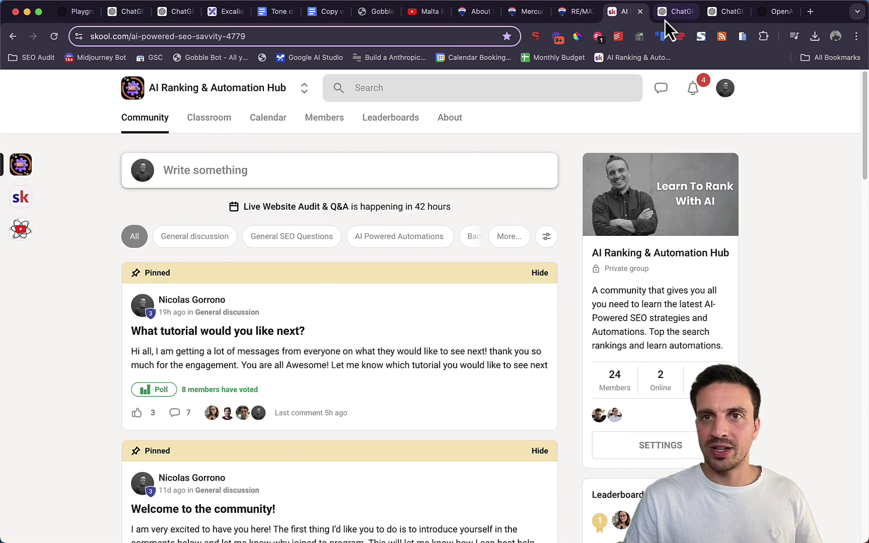
Return to the ChatGPT Remax Rewriter chat showing the polished luxurious-apartments rewrite
{"action": "left_click", "coordinate": [182, 12]}
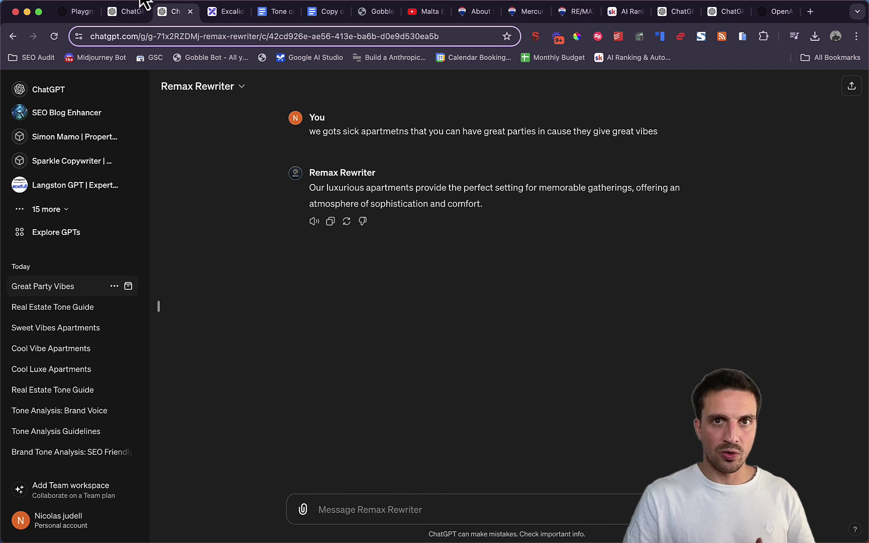